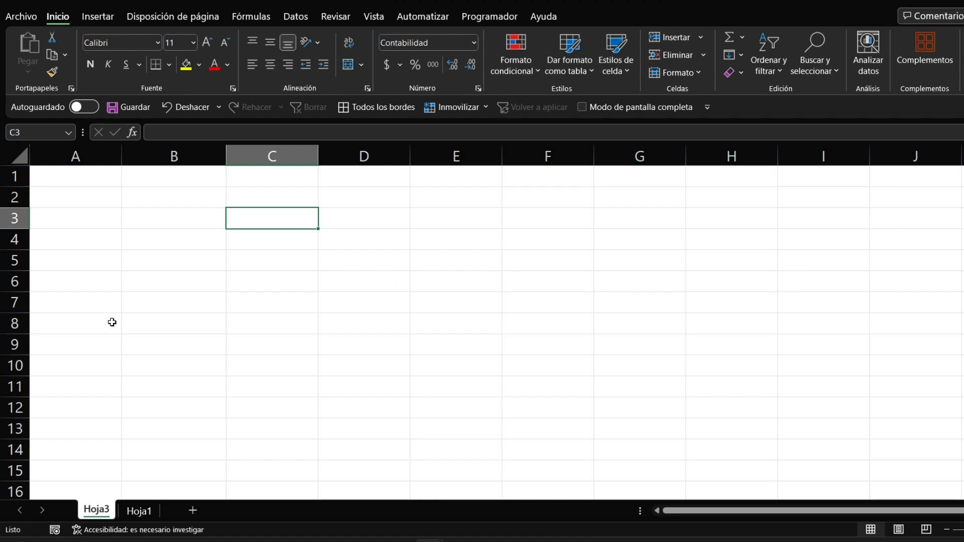
# Step: Select the entire Hoja1 sales table (FormaPago to MONTO) with Ctrl+A and bring up the copy options
pyautogui.click(148, 512)
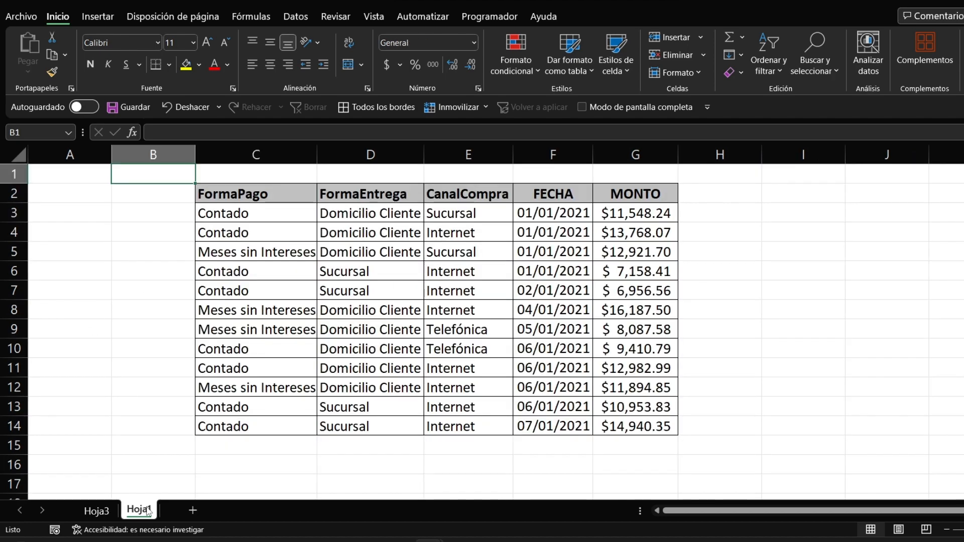
pyautogui.click(442, 307)
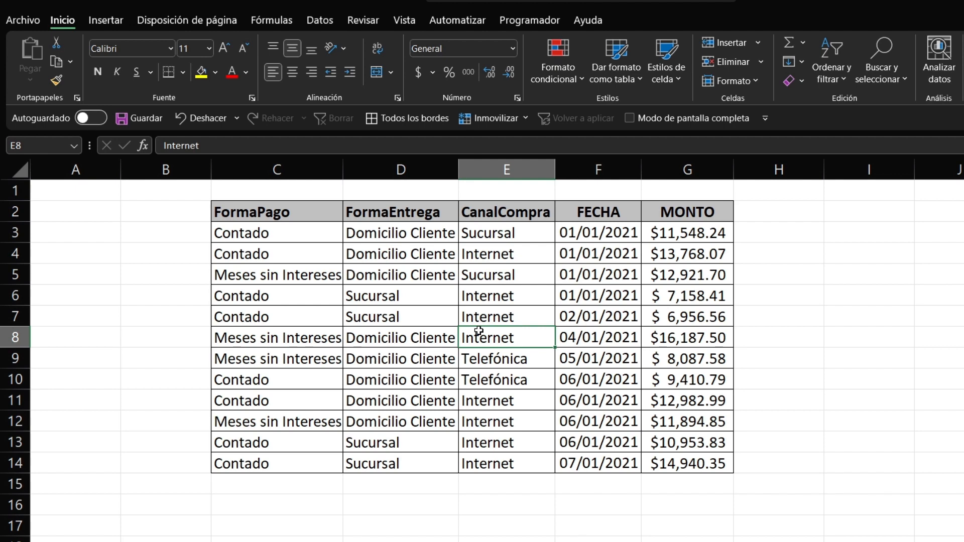
pyautogui.hotkey('ctrl', 'a')
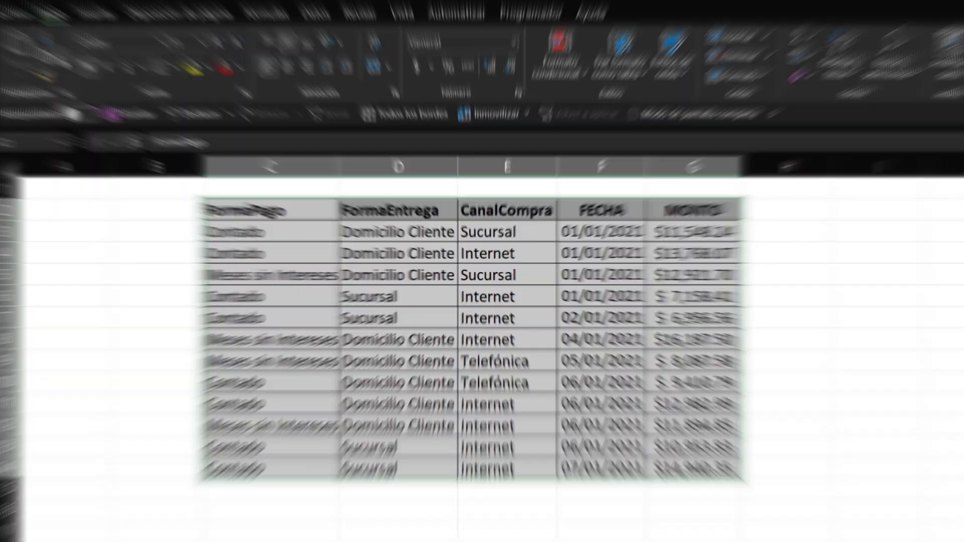
pyautogui.click(71, 62)
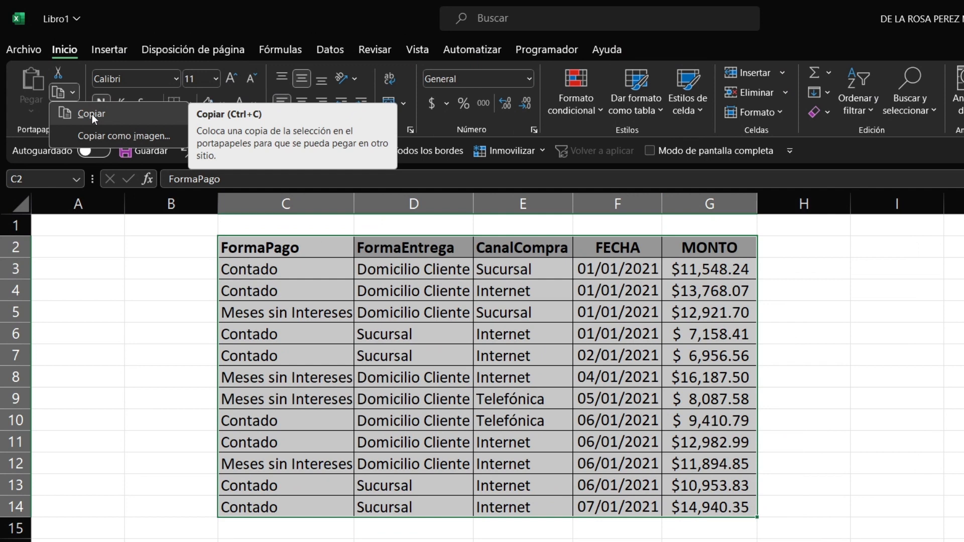
# Step: Copy the sales table and move to the empty Hoja3 sheet
pyautogui.click(91, 113)
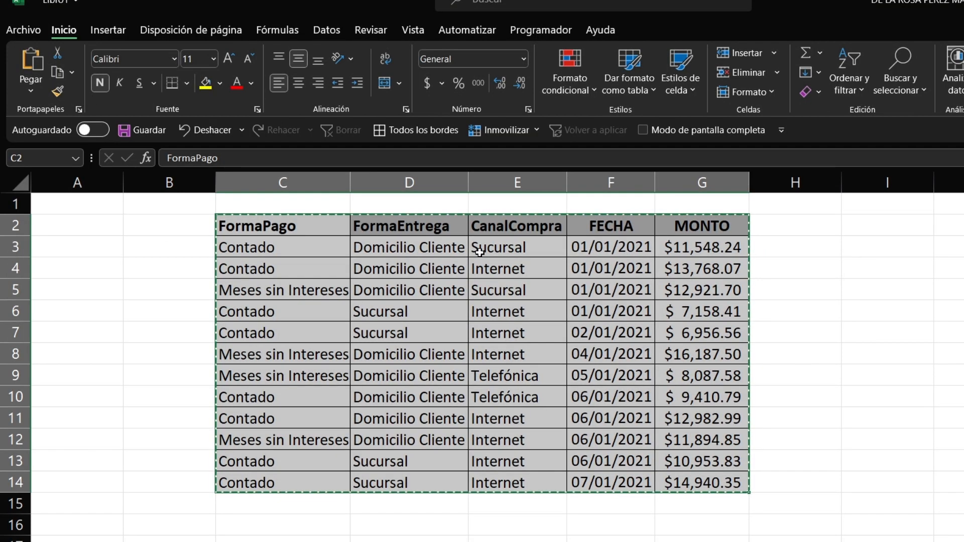
pyautogui.click(580, 390)
pyautogui.hotkey('ctrl', 'pagedown')
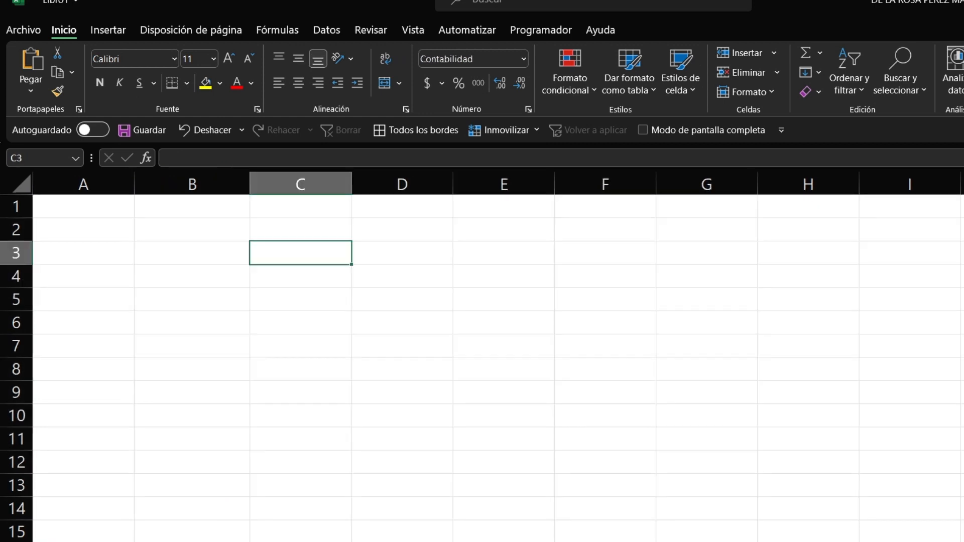
# Step: Trial-paste the table as values only at B2, then undo that paste
pyautogui.click(215, 225)
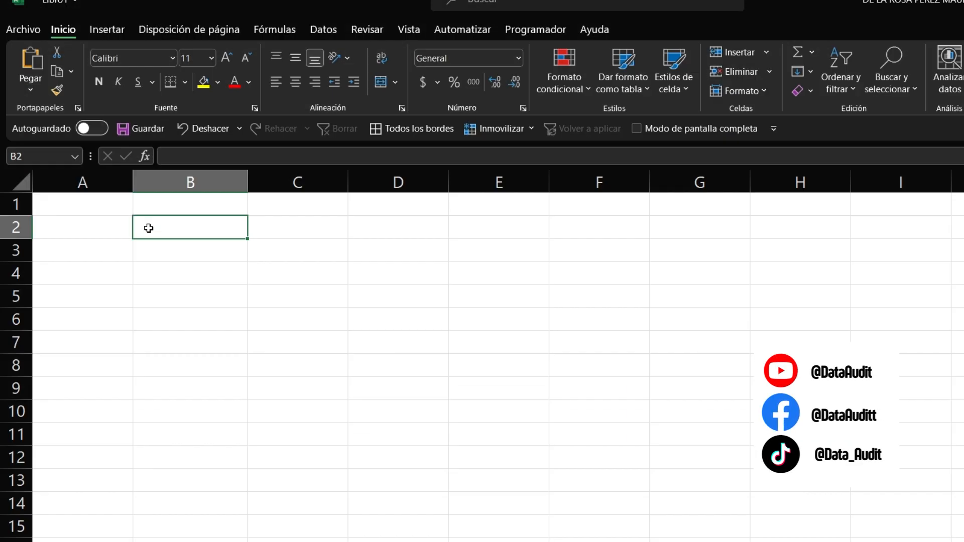
pyautogui.click(30, 94)
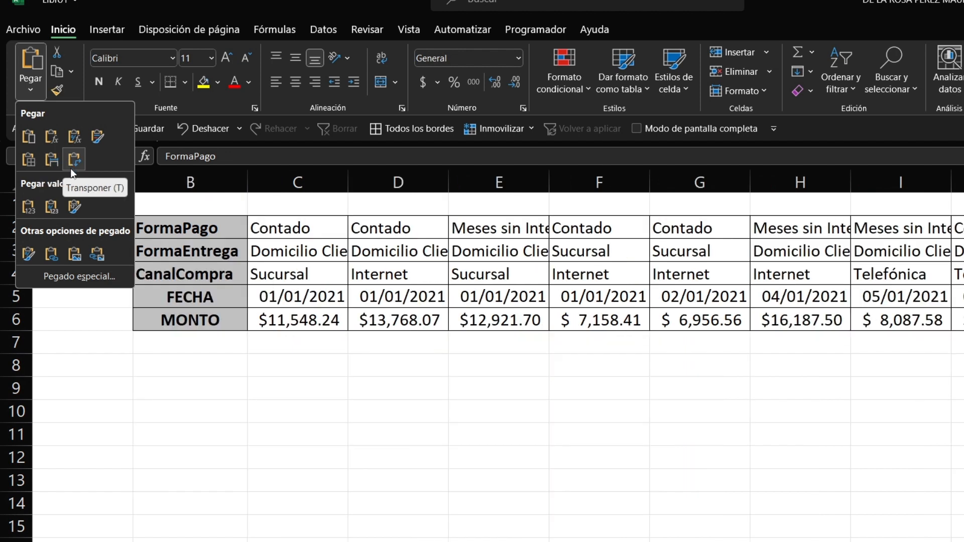
pyautogui.click(34, 205)
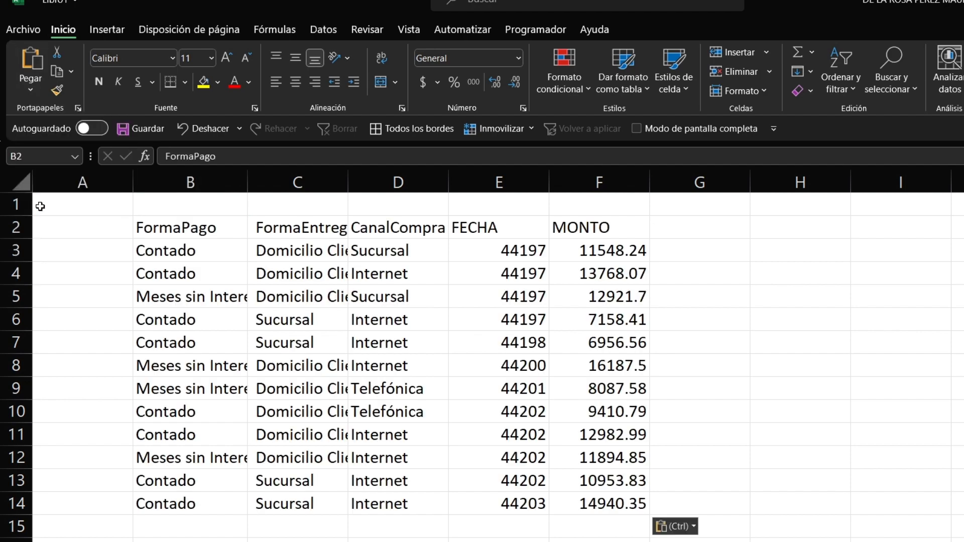
pyautogui.click(54, 185)
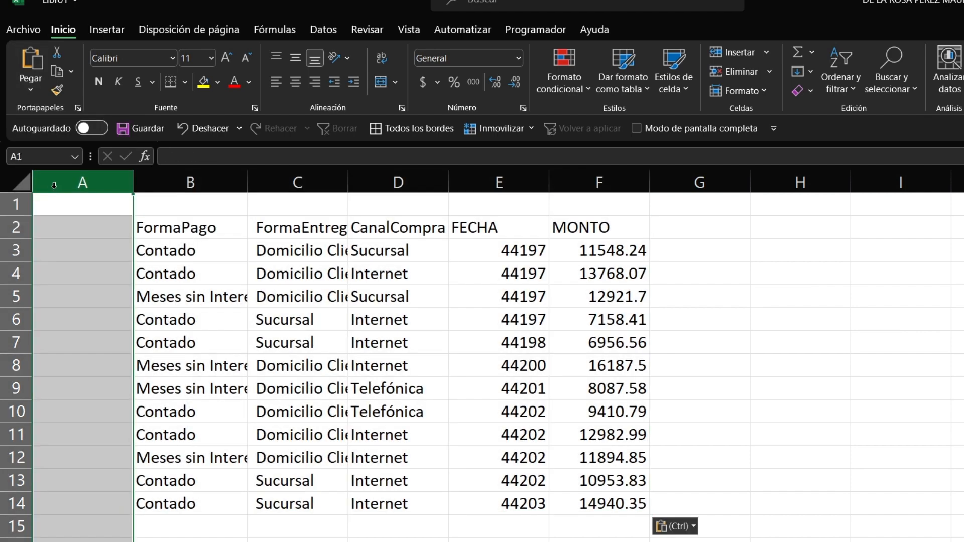
pyautogui.hotkey('ctrl', 'z')
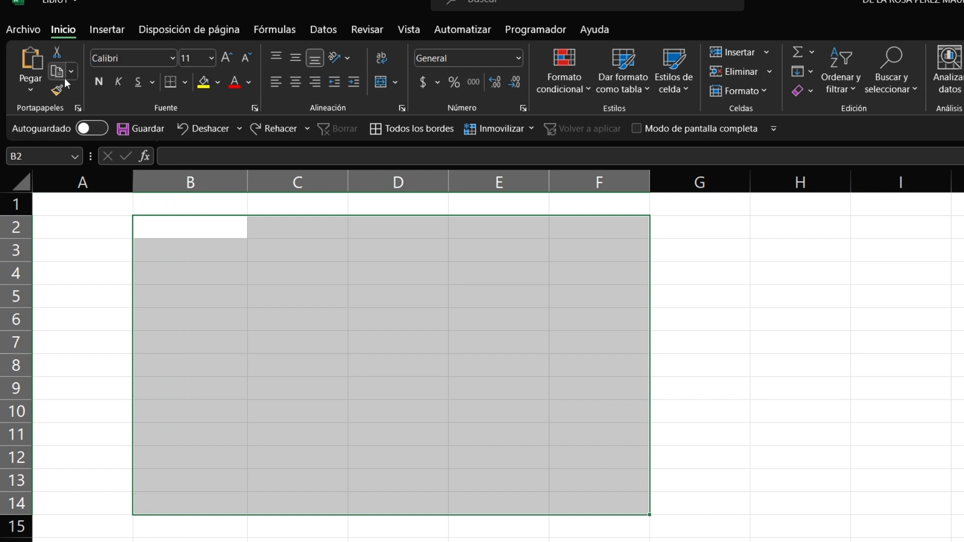
# Step: Paste the sales table at B2 with Pegar valores > Valores, filling B2:F14
pyautogui.click(35, 88)
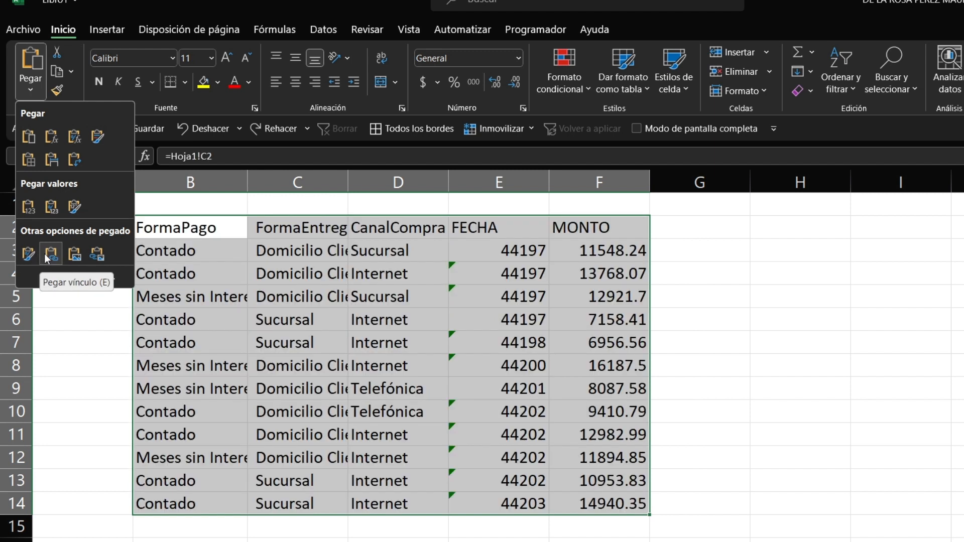
pyautogui.click(34, 209)
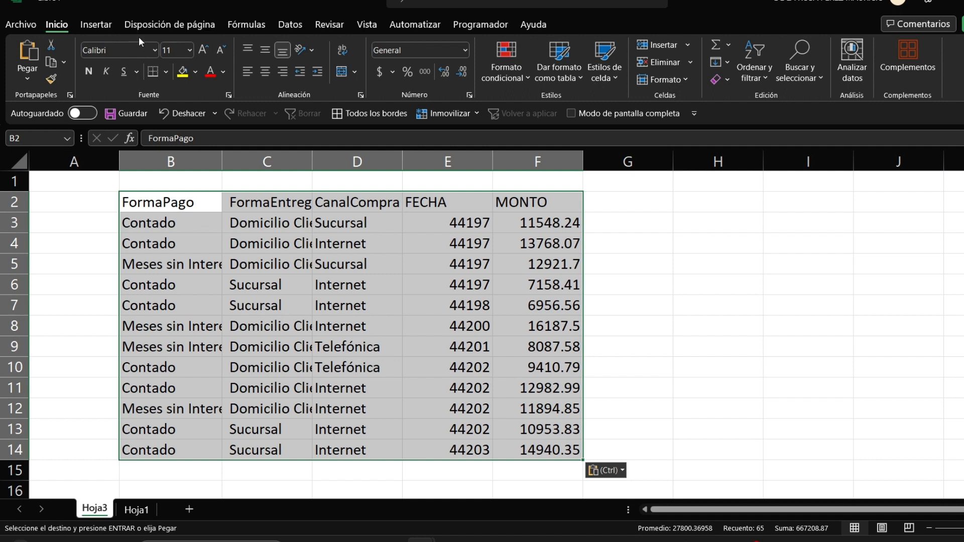
pyautogui.click(156, 49)
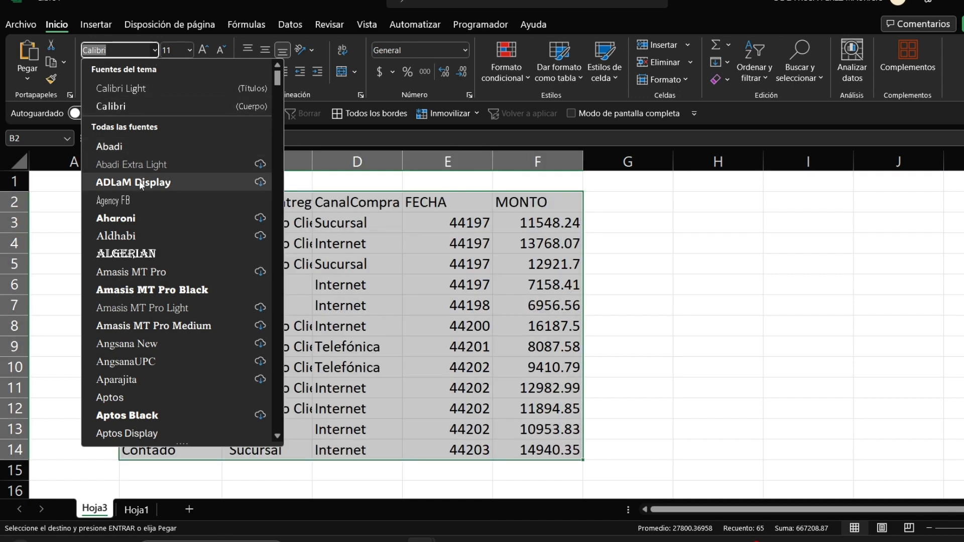
pyautogui.click(207, 49)
pyautogui.click(206, 49)
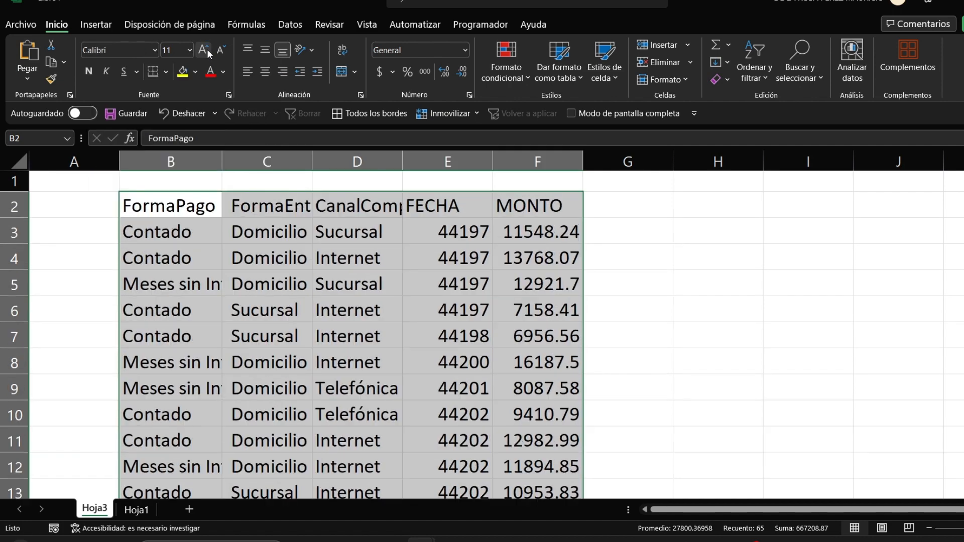
pyautogui.click(206, 50)
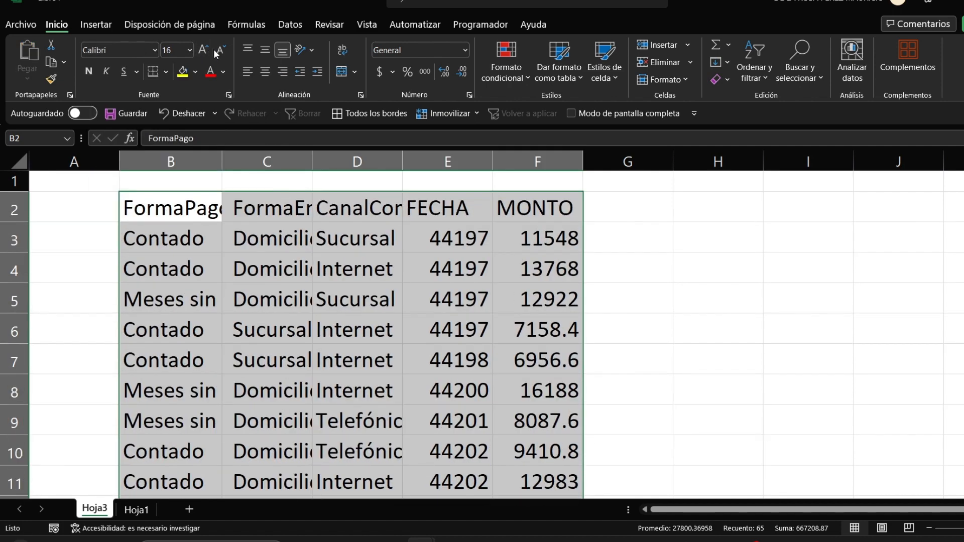
pyautogui.click(221, 51)
pyautogui.click(222, 50)
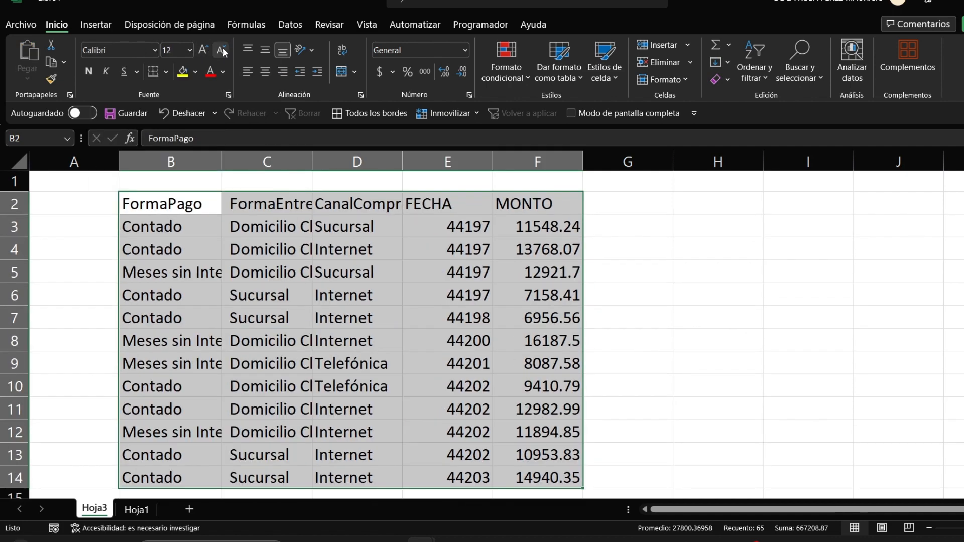
pyautogui.click(221, 50)
pyautogui.click(222, 51)
pyautogui.click(207, 52)
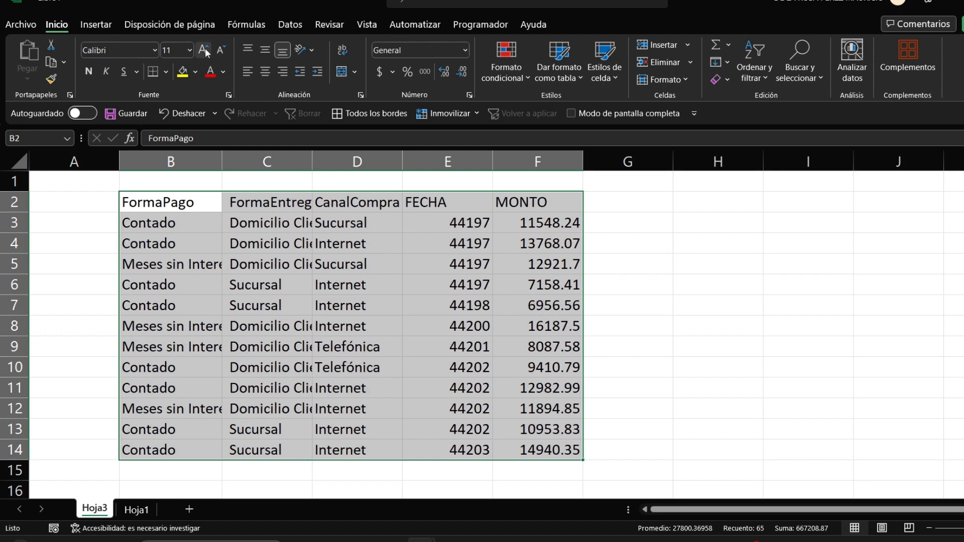
pyautogui.click(93, 76)
pyautogui.click(92, 75)
pyautogui.click(106, 72)
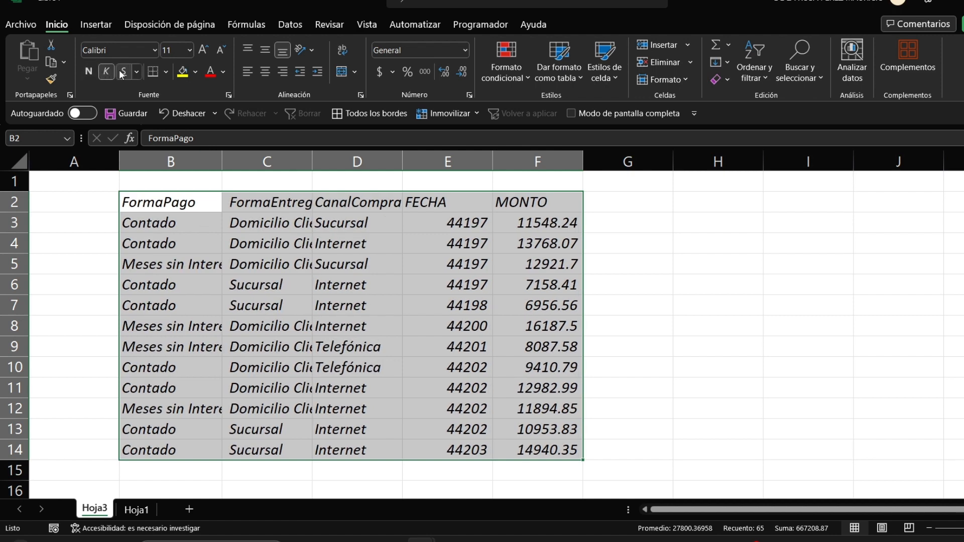
pyautogui.click(109, 73)
pyautogui.click(120, 73)
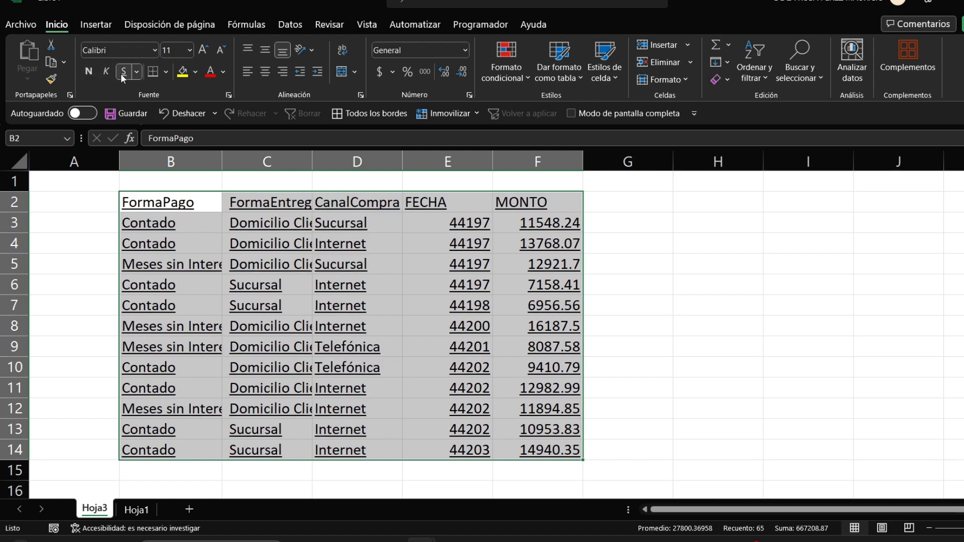
pyautogui.click(120, 73)
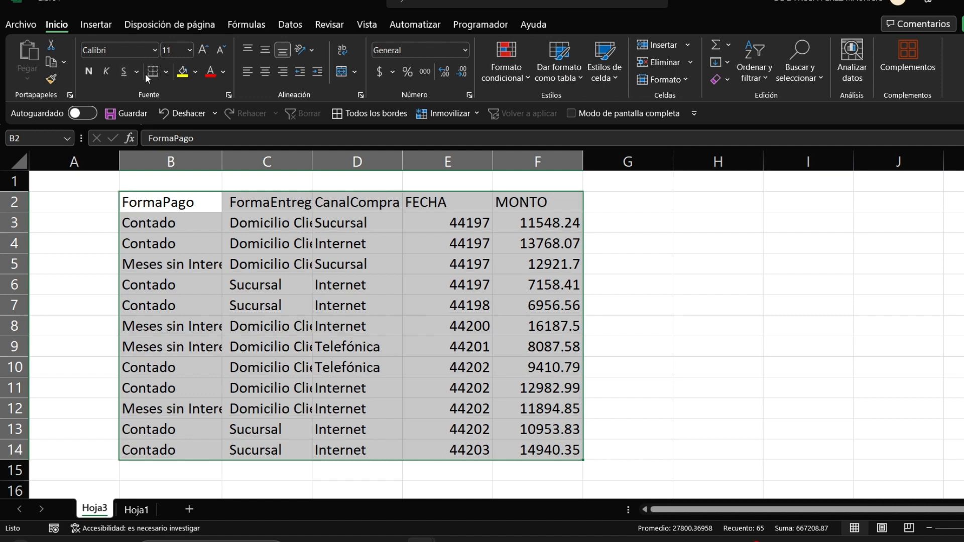
pyautogui.click(167, 73)
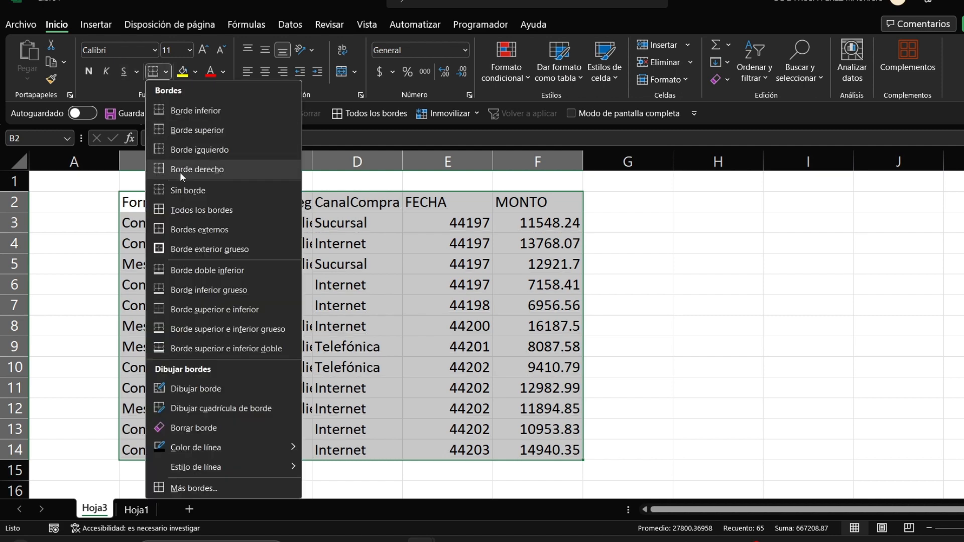
# Step: Give B2:F14 a thick outside border, then apply Todos los bordes to every cell
pyautogui.click(176, 250)
pyautogui.click(659, 270)
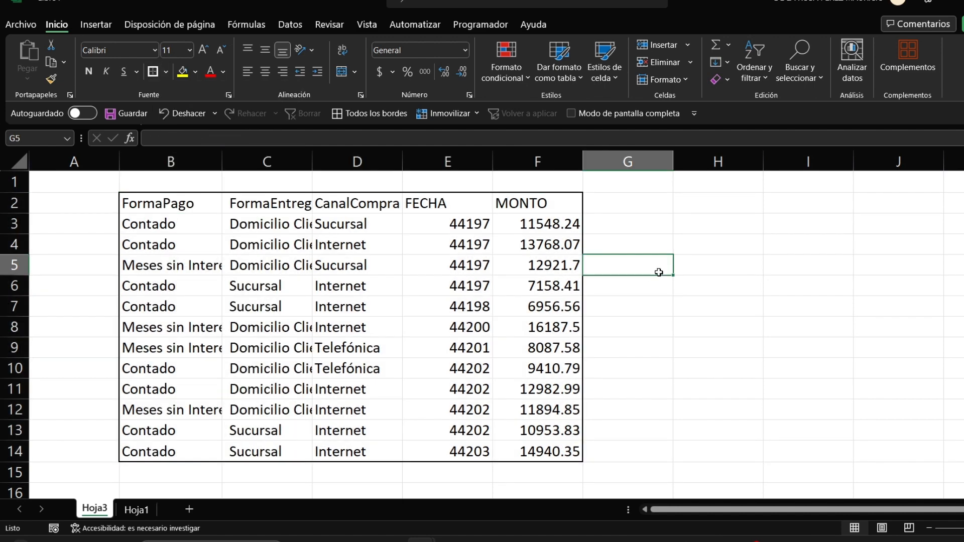
pyautogui.click(397, 306)
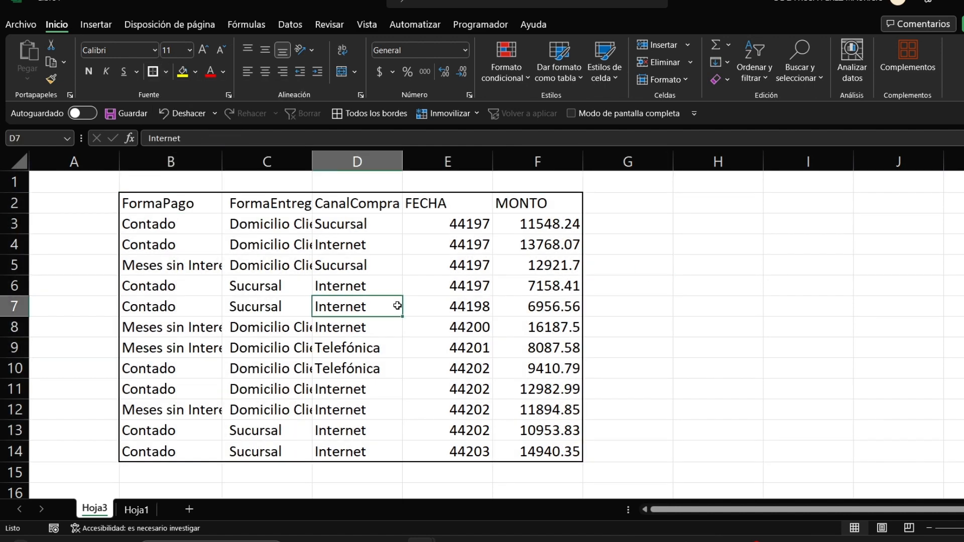
pyautogui.hotkey('ctrl', 'a')
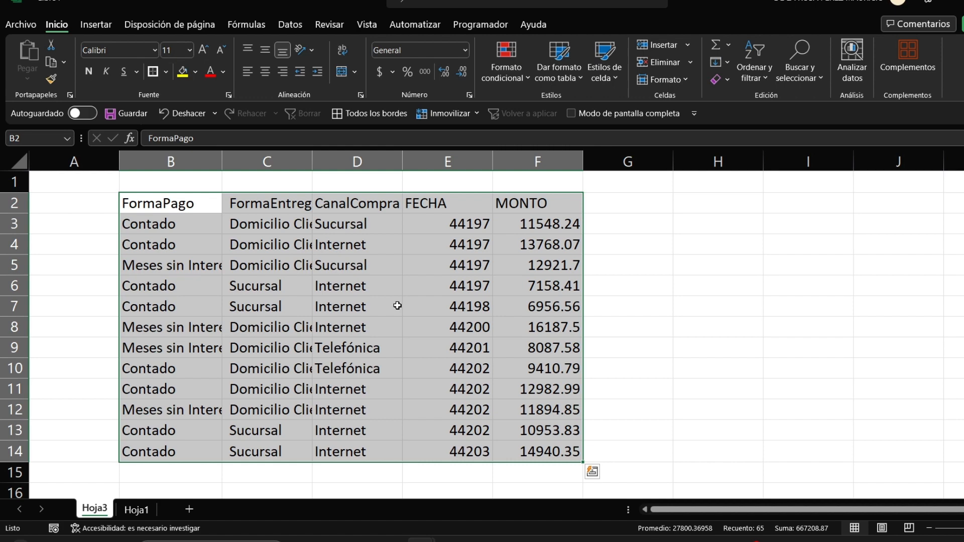
pyautogui.click(166, 72)
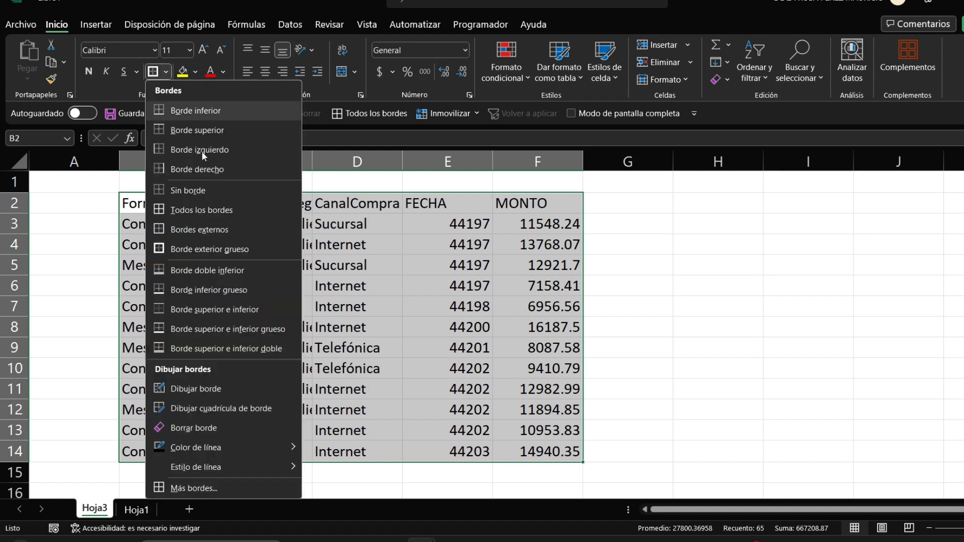
pyautogui.click(212, 210)
pyautogui.hotkey('ctrl', 'shift', 'Up')
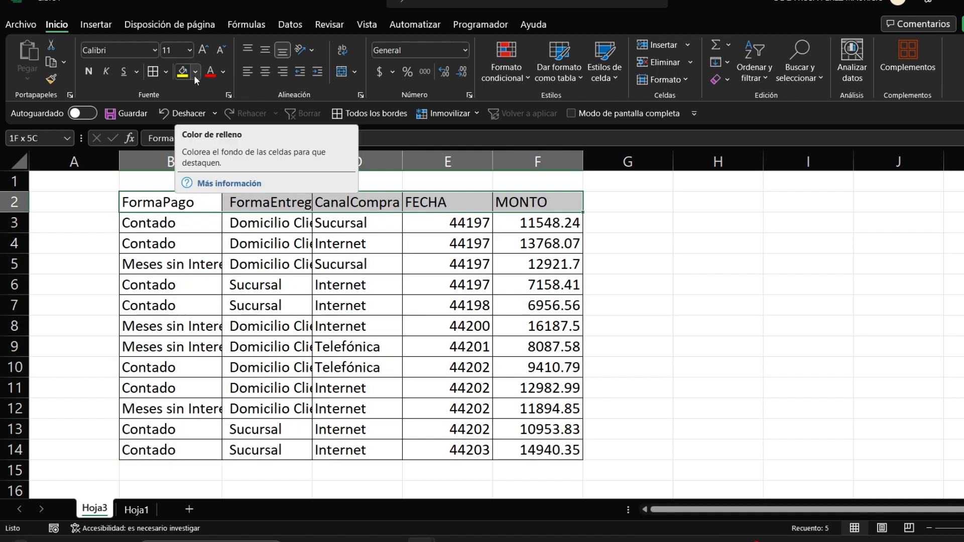
# Step: Fill header row B2:F2 (FormaPago through MONTO) light grey and make its labels bold
pyautogui.click(195, 72)
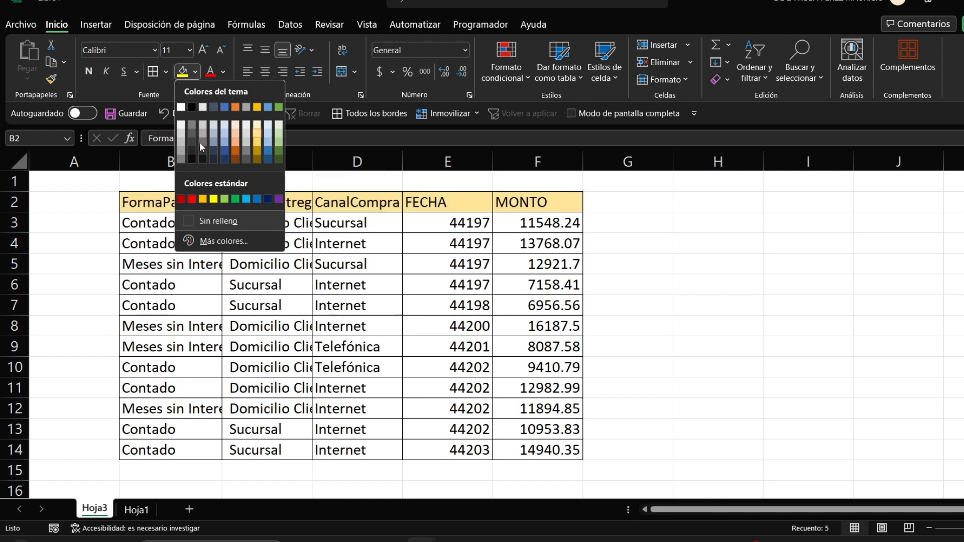
pyautogui.click(180, 143)
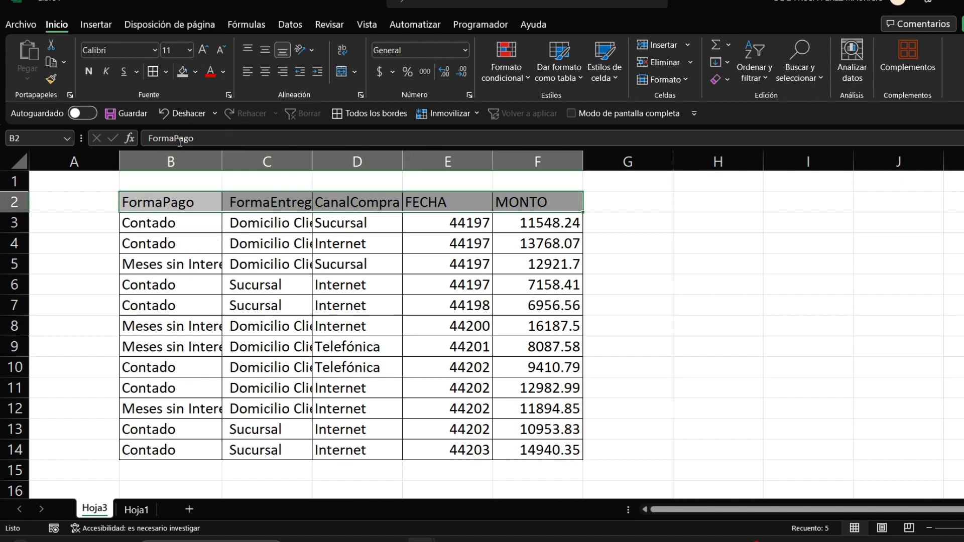
pyautogui.click(283, 260)
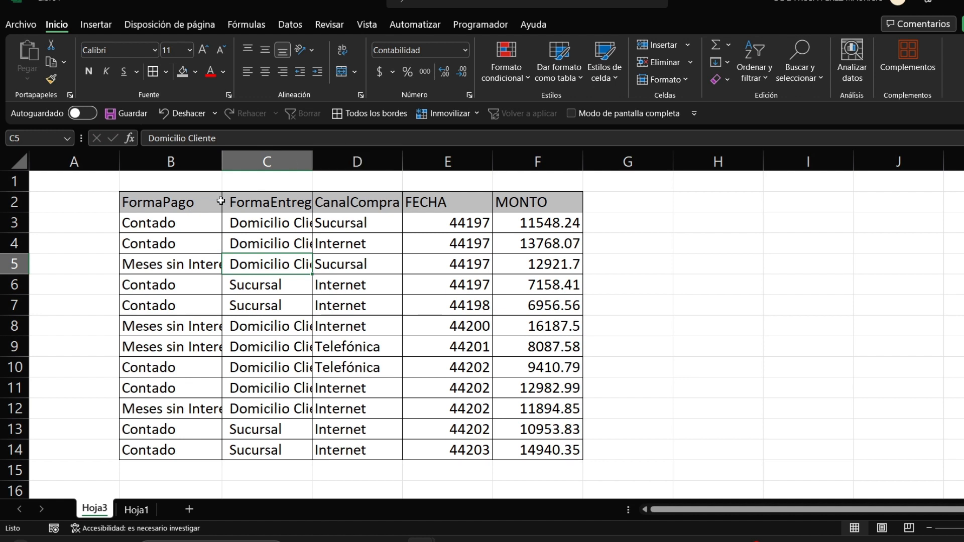
pyautogui.click(193, 202)
pyautogui.moveTo(193, 202); pyautogui.dragTo(565, 202)
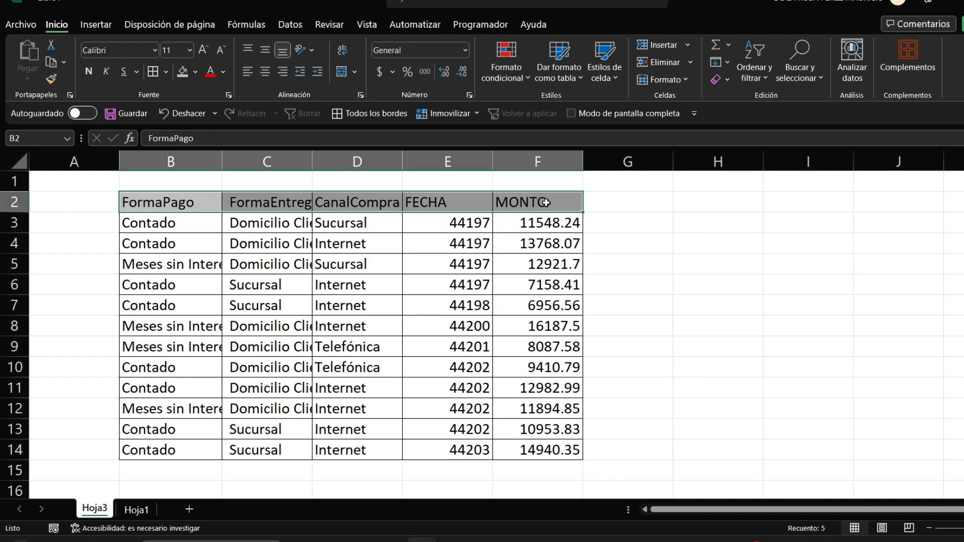
pyautogui.click(89, 71)
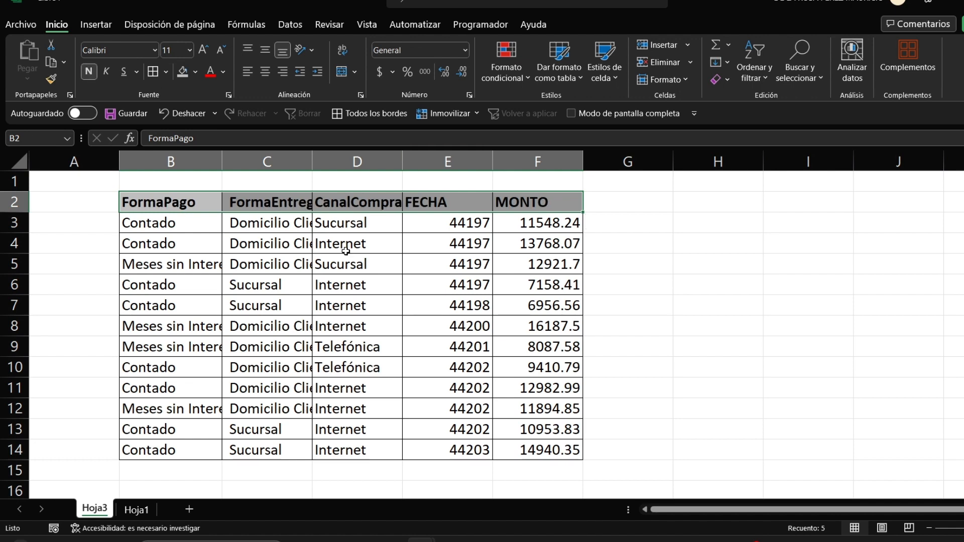
pyautogui.moveTo(201, 161); pyautogui.dragTo(524, 197)
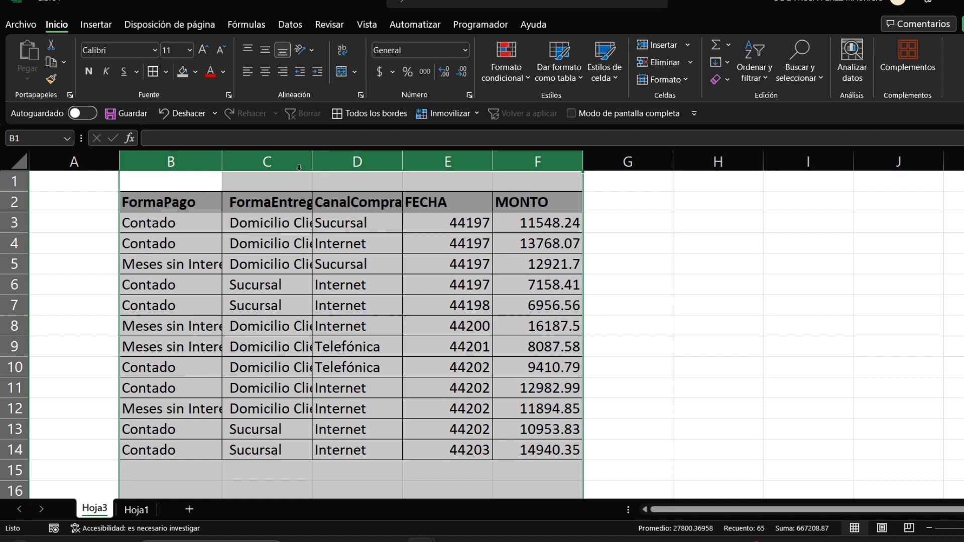
# Step: AutoFit columns B to F so entries like 'Domicilio Cliente' and 'Meses sin Intereses' show fully
pyautogui.click(254, 162)
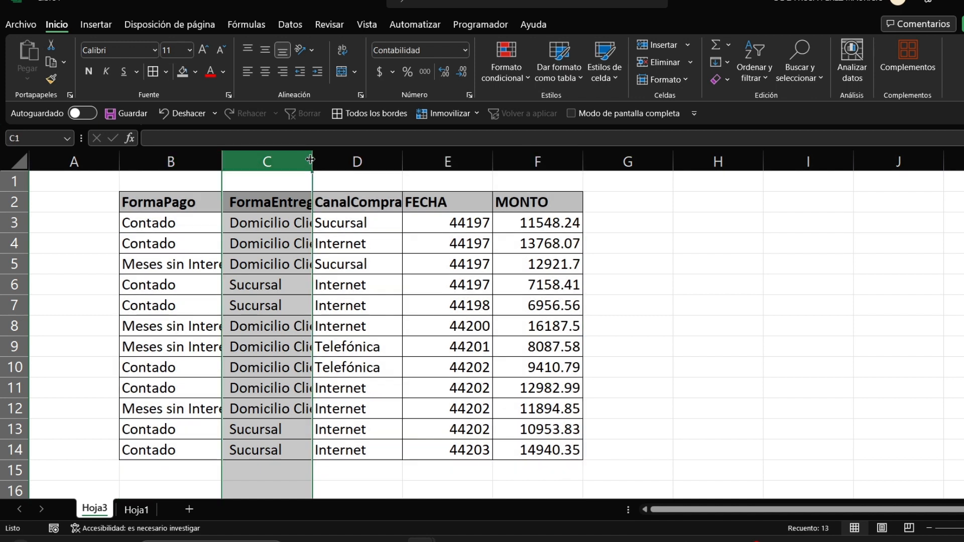
pyautogui.moveTo(311, 159); pyautogui.dragTo(371, 166)
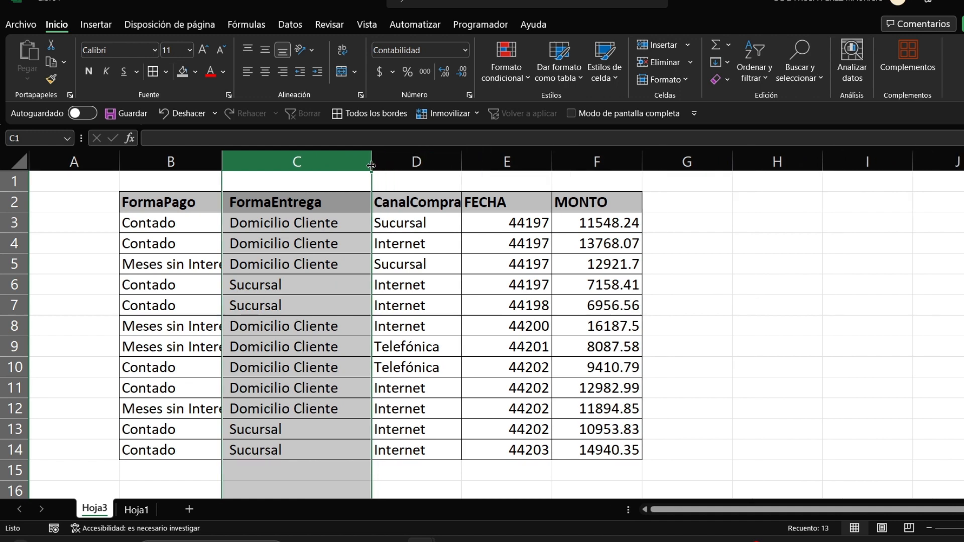
pyautogui.click(211, 156)
pyautogui.moveTo(249, 157); pyautogui.dragTo(641, 159)
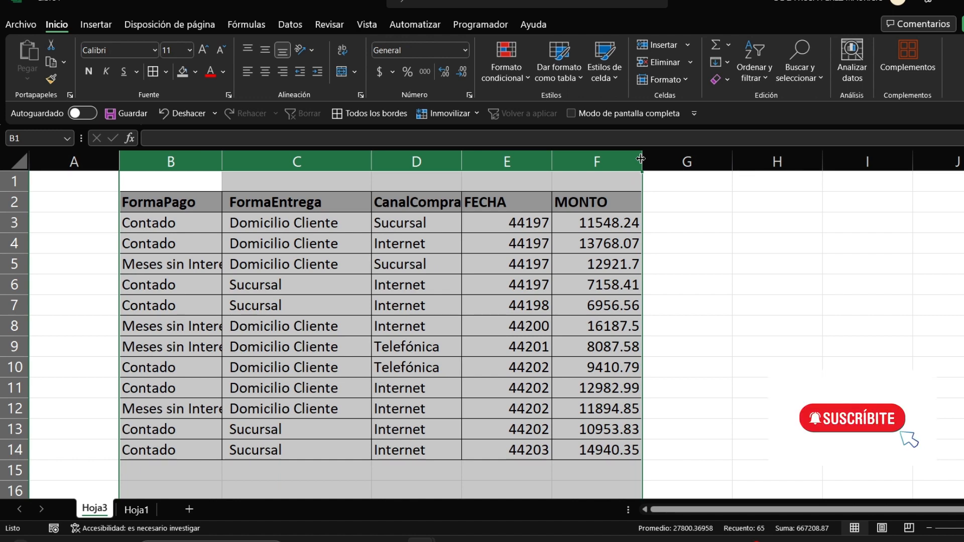
pyautogui.doubleClick(641, 159)
pyautogui.click(634, 258)
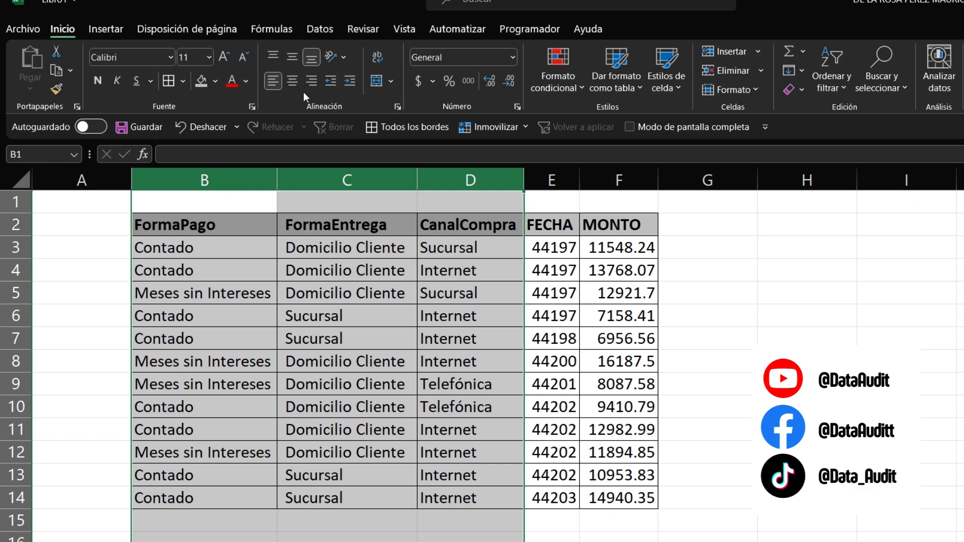
pyautogui.click(309, 85)
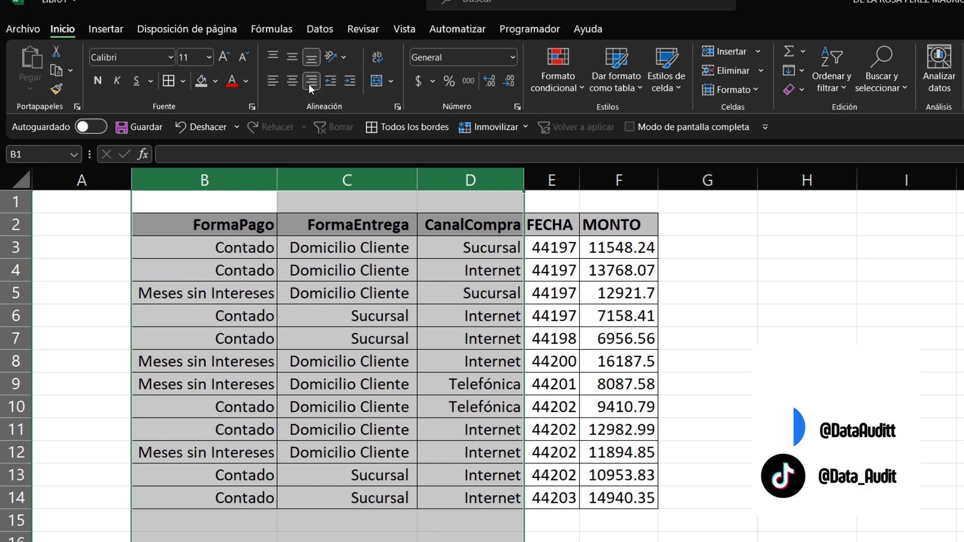
pyautogui.click(284, 82)
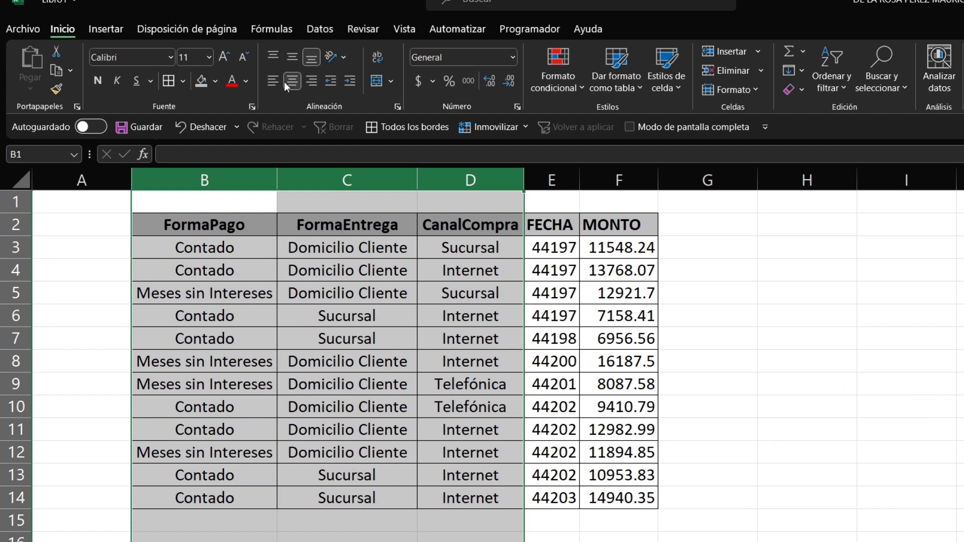
pyautogui.click(273, 82)
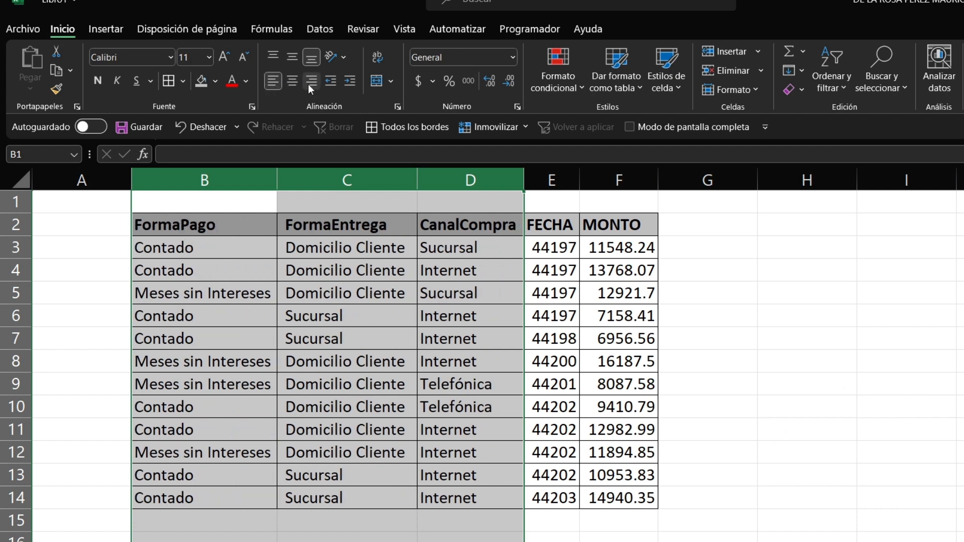
pyautogui.click(270, 55)
pyautogui.click(291, 58)
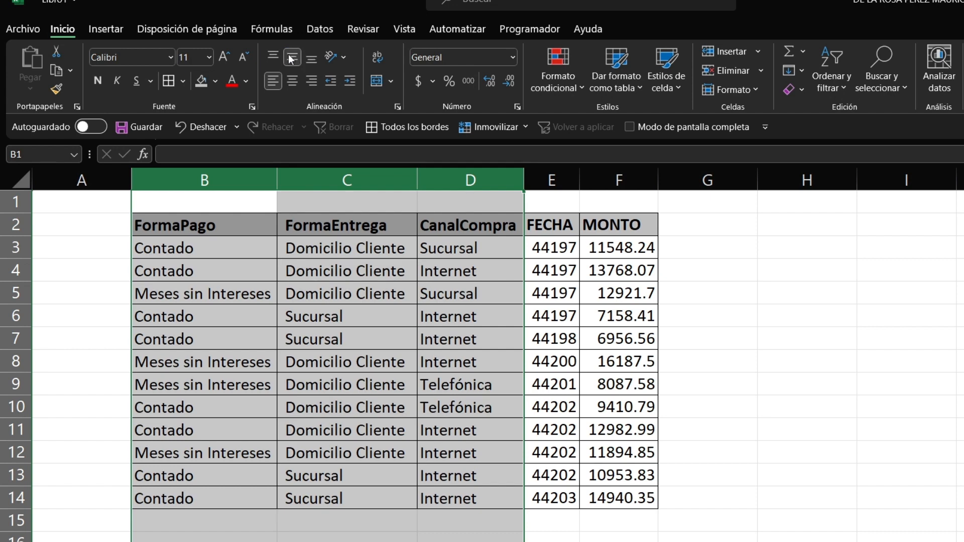
pyautogui.click(310, 58)
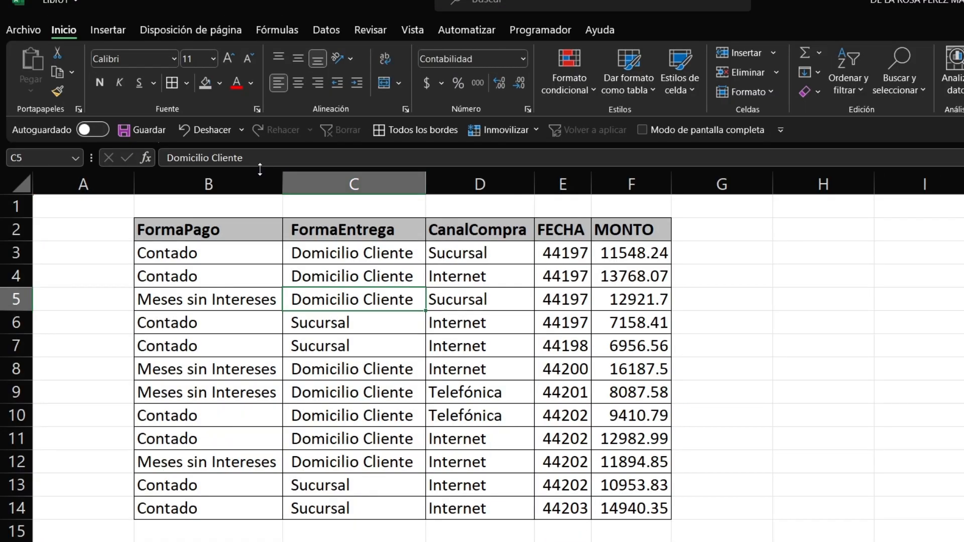
pyautogui.moveTo(254, 200); pyautogui.dragTo(603, 185)
pyautogui.click(260, 200)
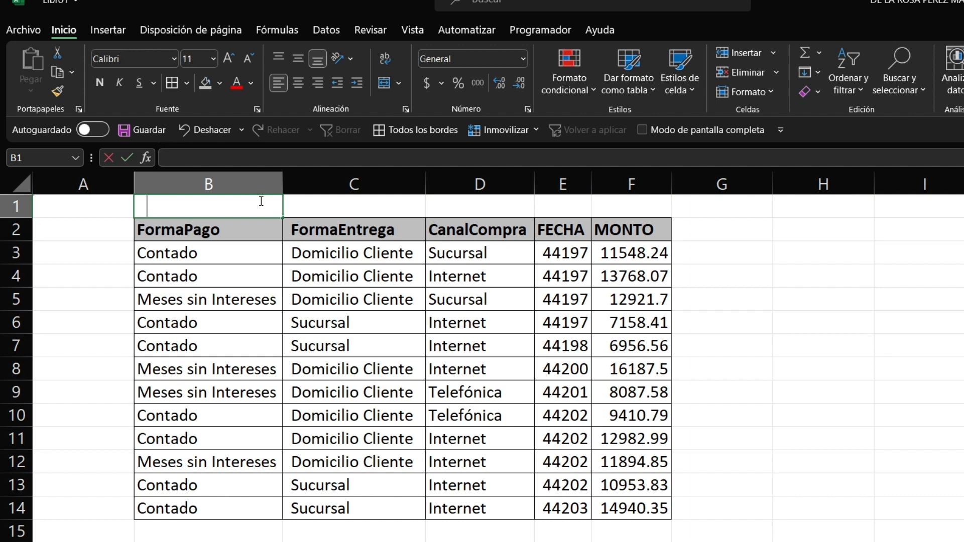
# Step: Type the title 'VENTAS TOTALES' into cell B1
pyautogui.write('VENTAS TOTALES')
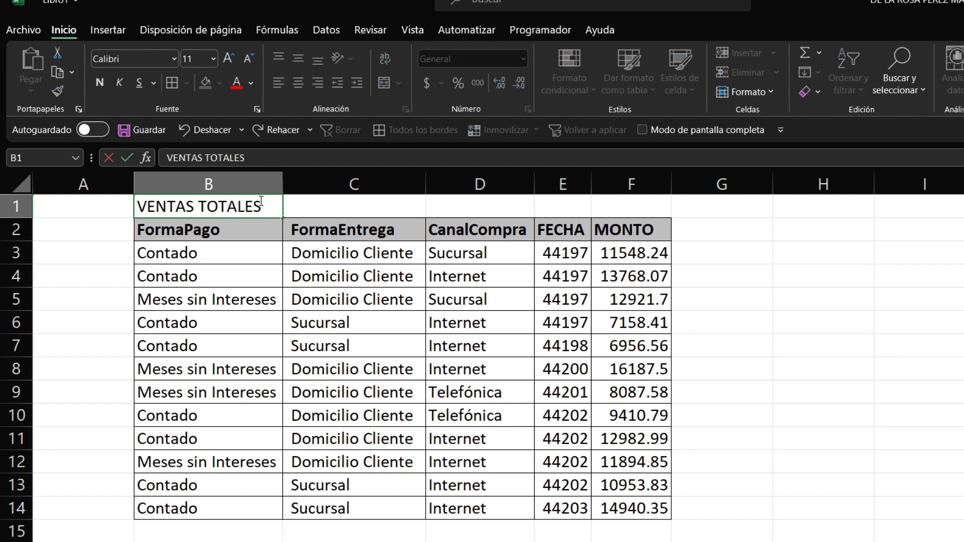
pyautogui.click(390, 253)
# Step: Merge and centre the title across B1:F1 and make it bold
pyautogui.moveTo(234, 204); pyautogui.dragTo(639, 208)
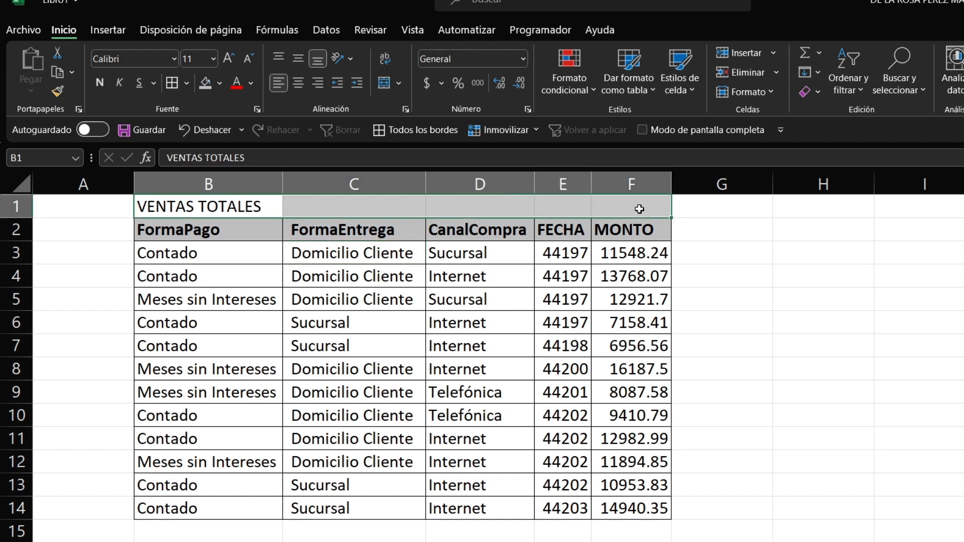
pyautogui.click(390, 86)
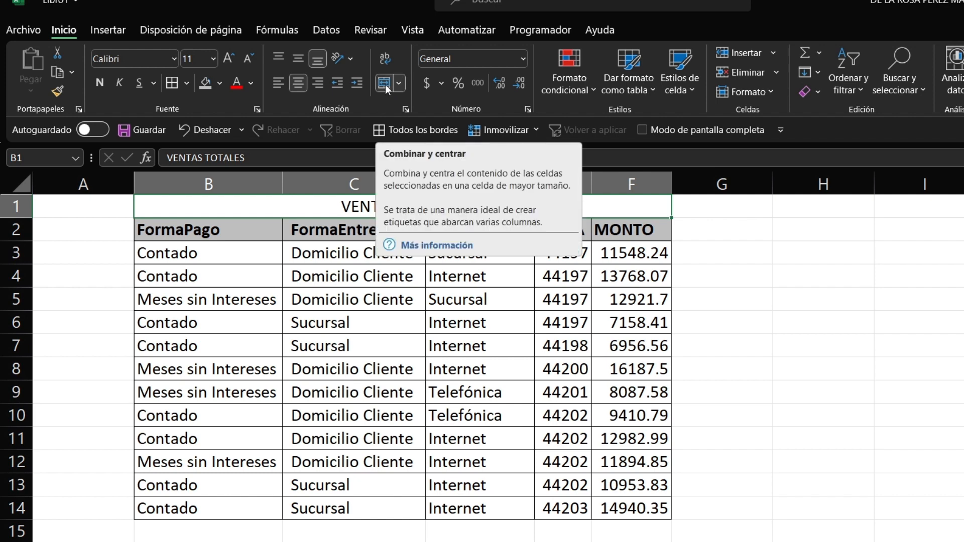
pyautogui.hotkey('ctrl', 'z')
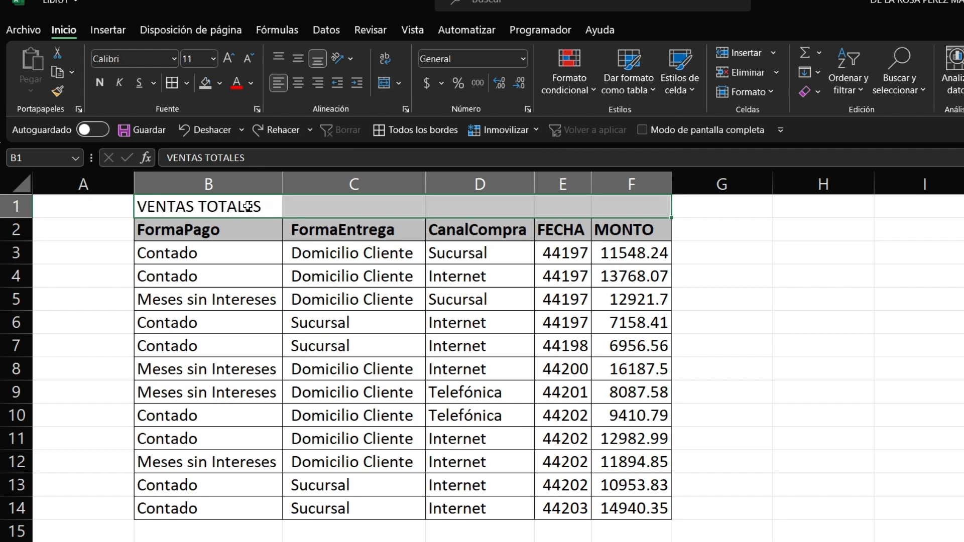
pyautogui.click(201, 206)
pyautogui.hotkey('shift', 'Right')
pyautogui.hotkey('shift', 'Right')
pyautogui.hotkey('shift', 'Right')
pyautogui.hotkey('shift', 'Right')
pyautogui.click(385, 83)
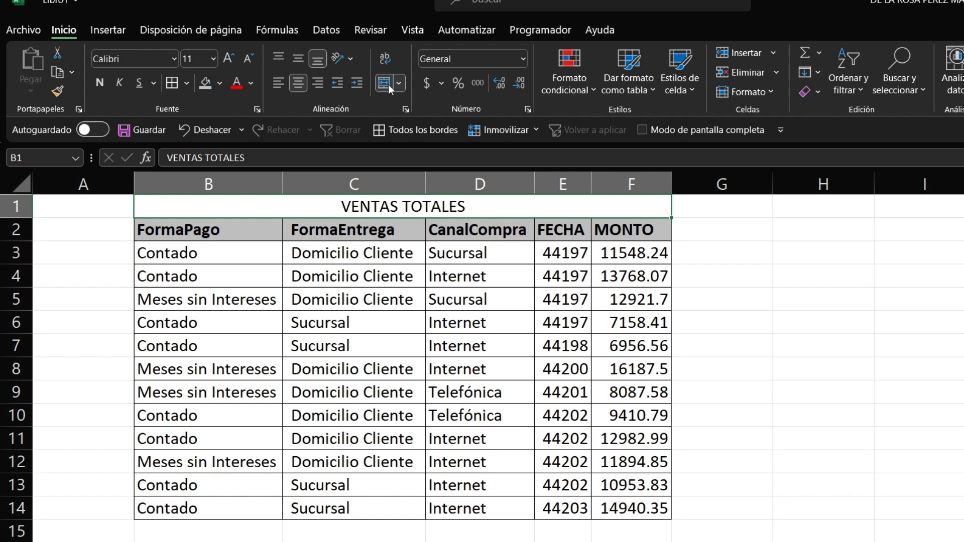
pyautogui.hotkey('ctrl', 'n')
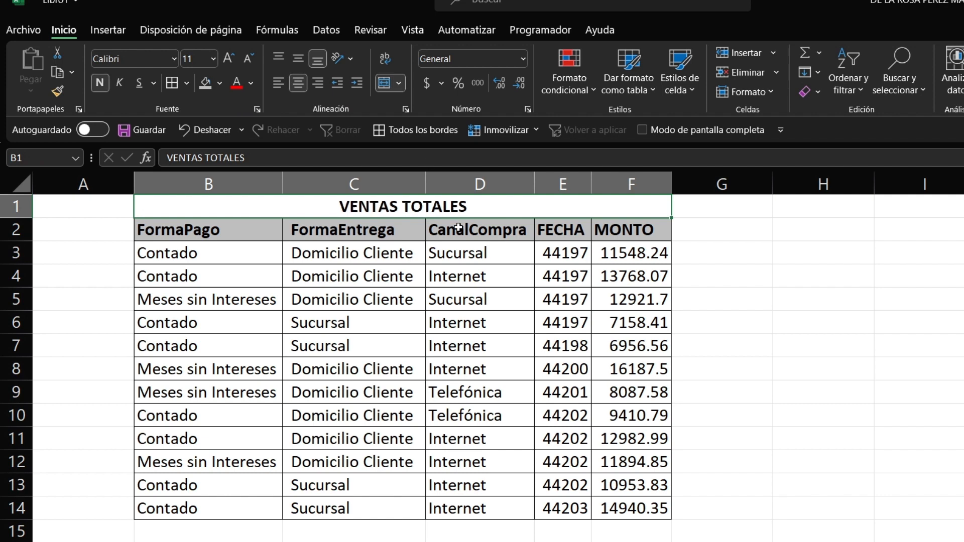
# Step: Apply the header row's light grey fill to the merged VENTAS TOTALES title cell
pyautogui.click(204, 82)
pyautogui.click(804, 344)
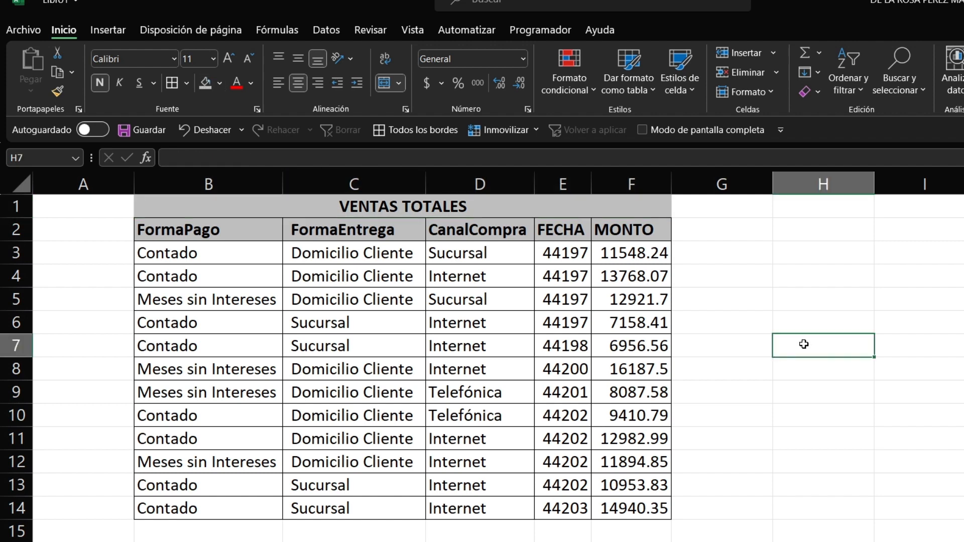
pyautogui.click(458, 210)
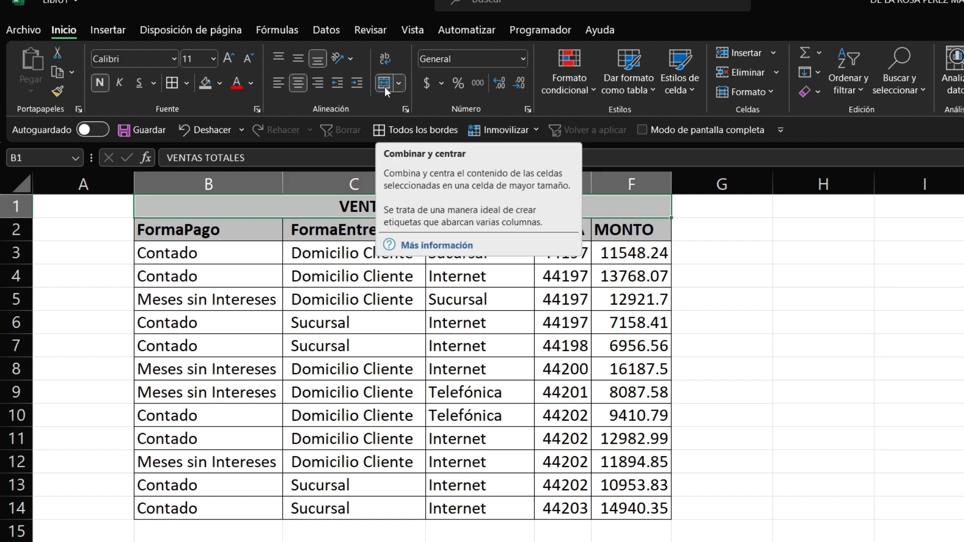
pyautogui.click(828, 316)
pyautogui.moveTo(565, 252); pyautogui.dragTo(585, 509)
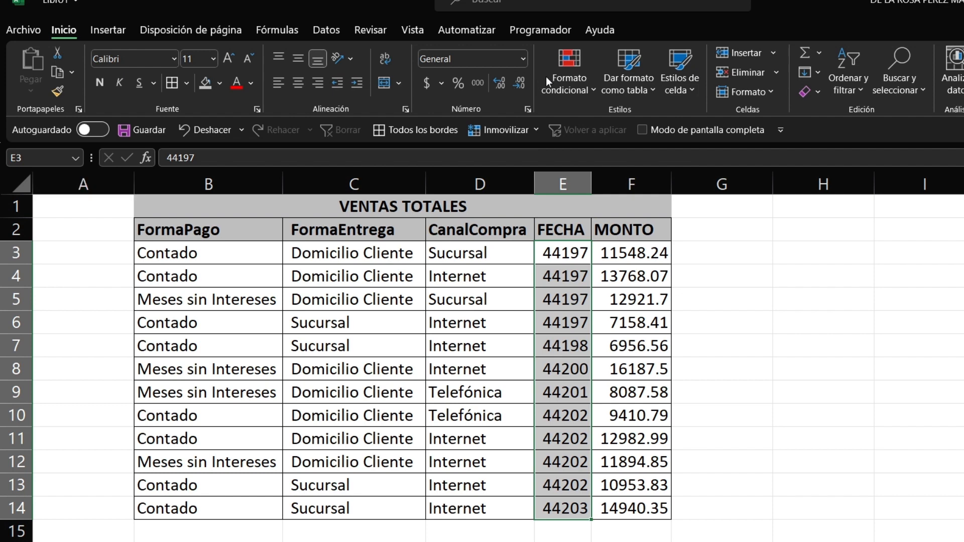
# Step: Format the FECHA values E3:E14 as short dates, showing 01/01/2021 instead of 44197
pyautogui.click(524, 60)
pyautogui.press('Escape')
pyautogui.click(525, 57)
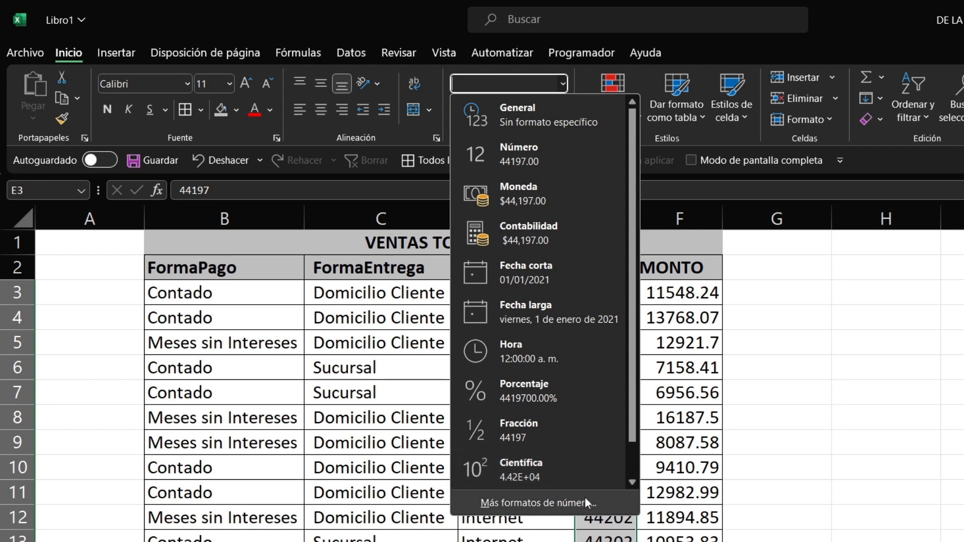
pyautogui.scroll(-1, 634, 459)
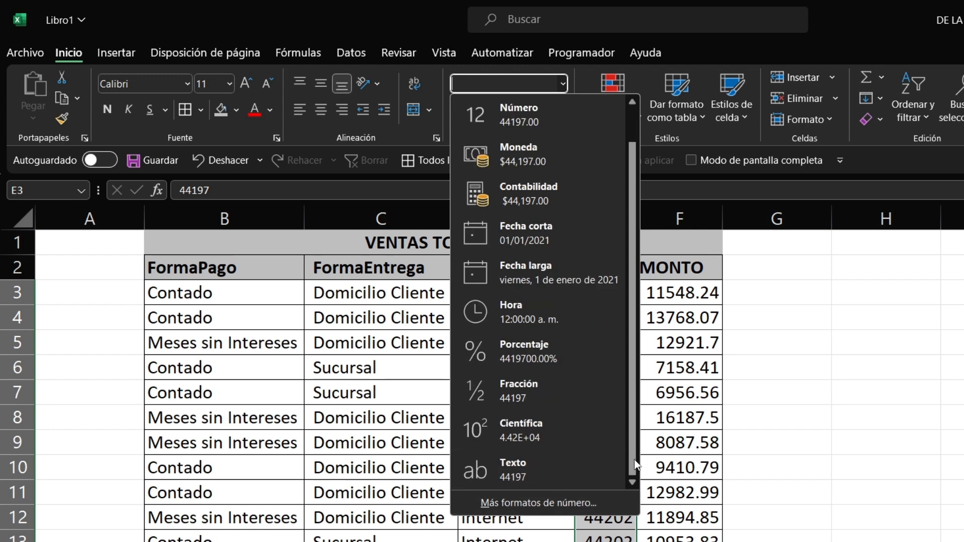
pyautogui.scroll(1, 633, 427)
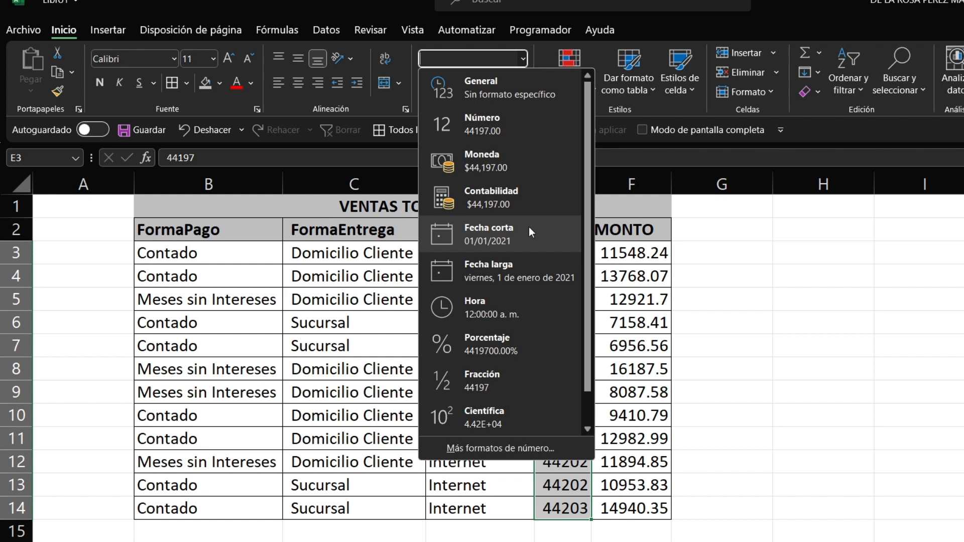
pyautogui.click(507, 236)
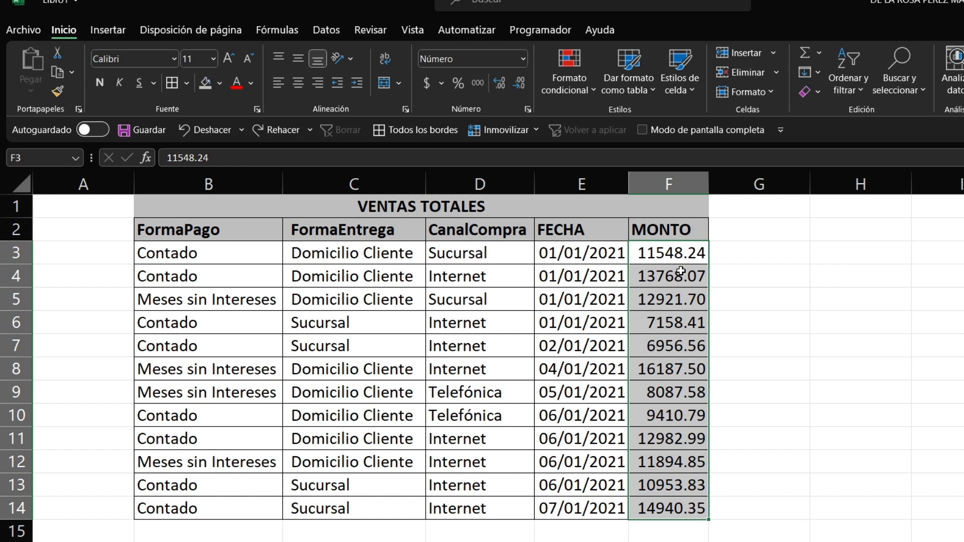
# Step: Format MONTO amounts F3:F14 as Moneda with three decimals, e.g. $11,548.240
pyautogui.click(523, 59)
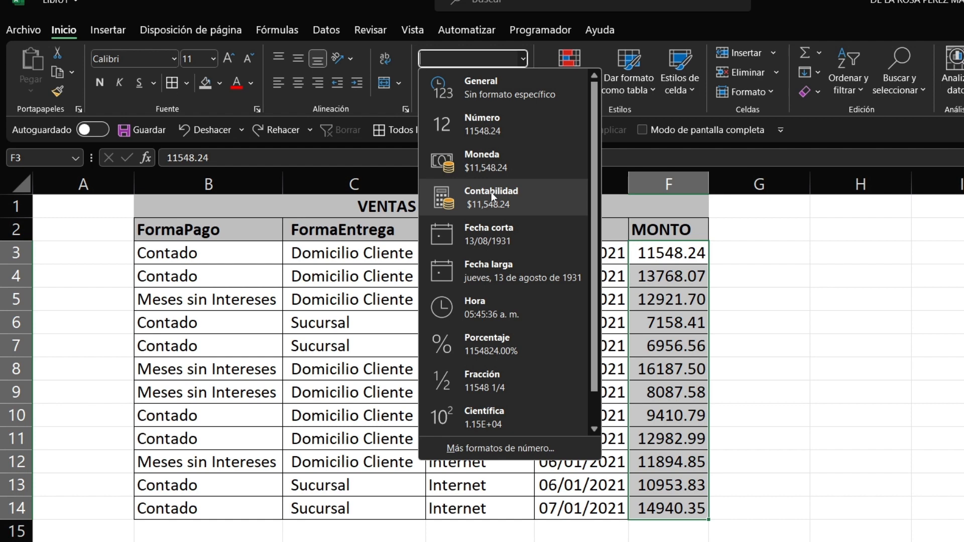
pyautogui.click(507, 169)
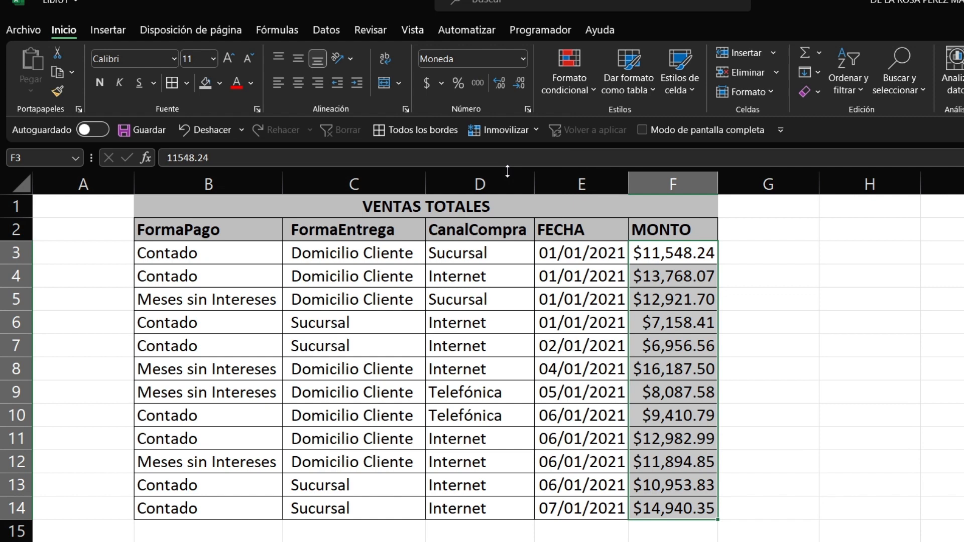
pyautogui.click(739, 341)
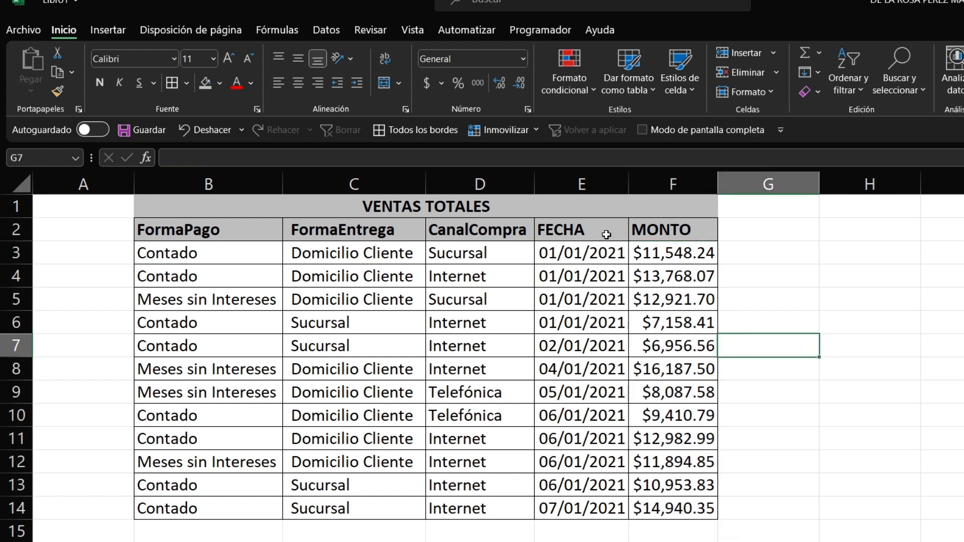
pyautogui.moveTo(648, 248); pyautogui.dragTo(701, 511)
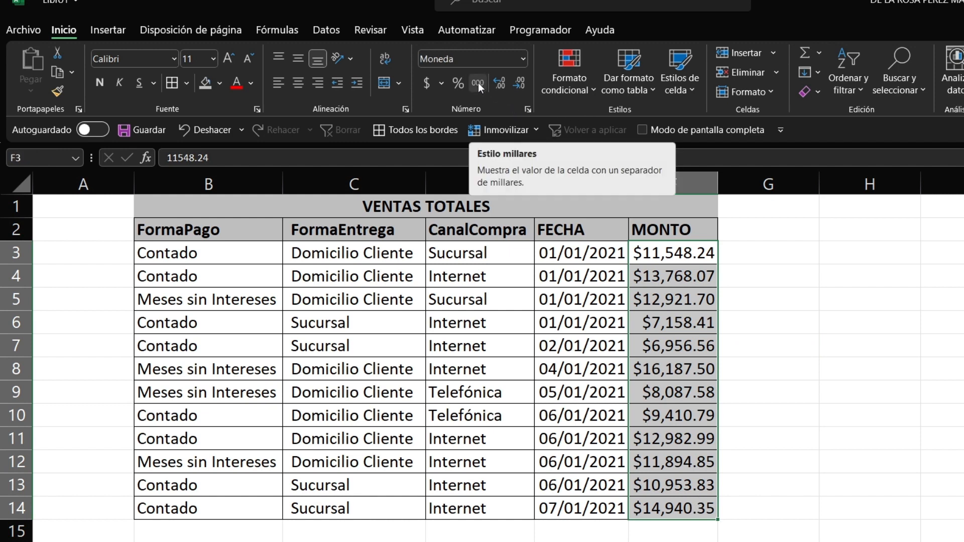
pyautogui.click(520, 84)
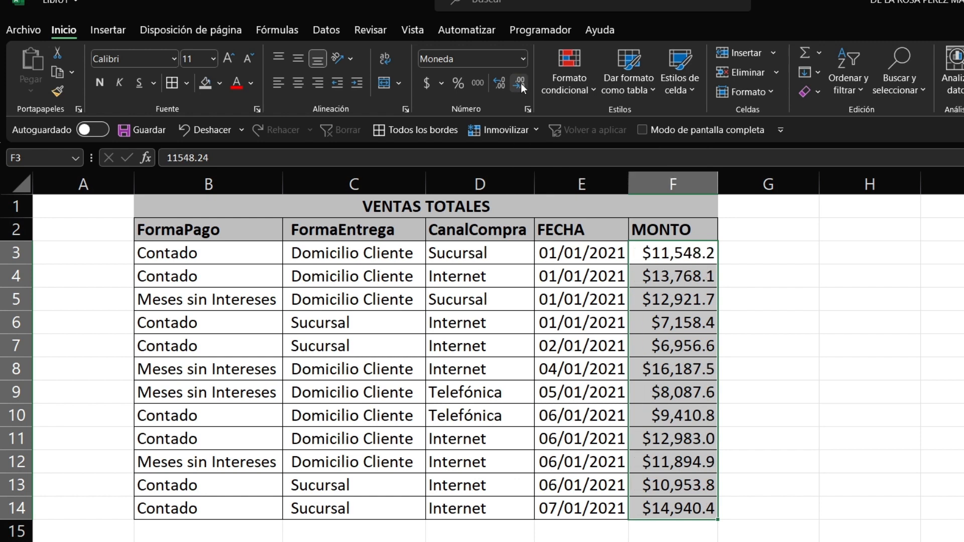
pyautogui.click(520, 83)
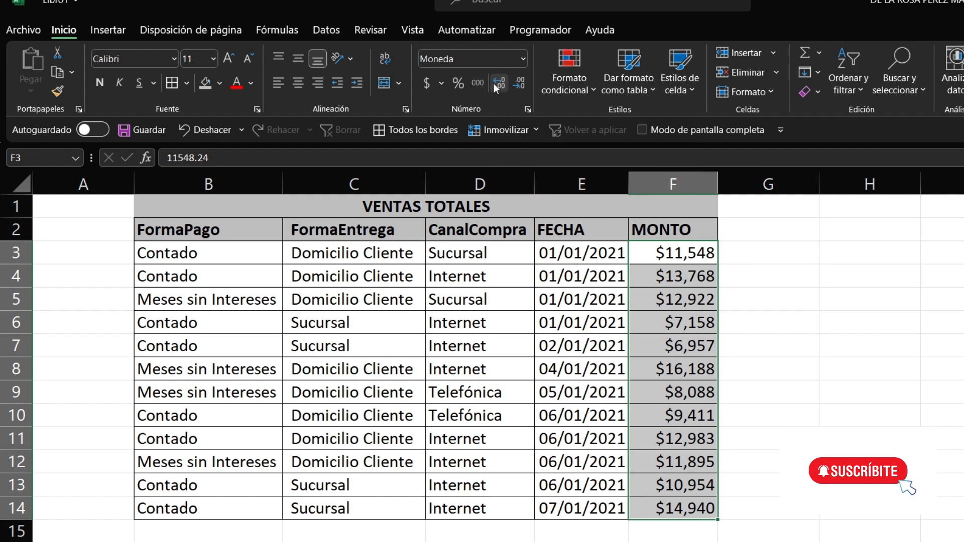
pyautogui.tripleClick(499, 85)
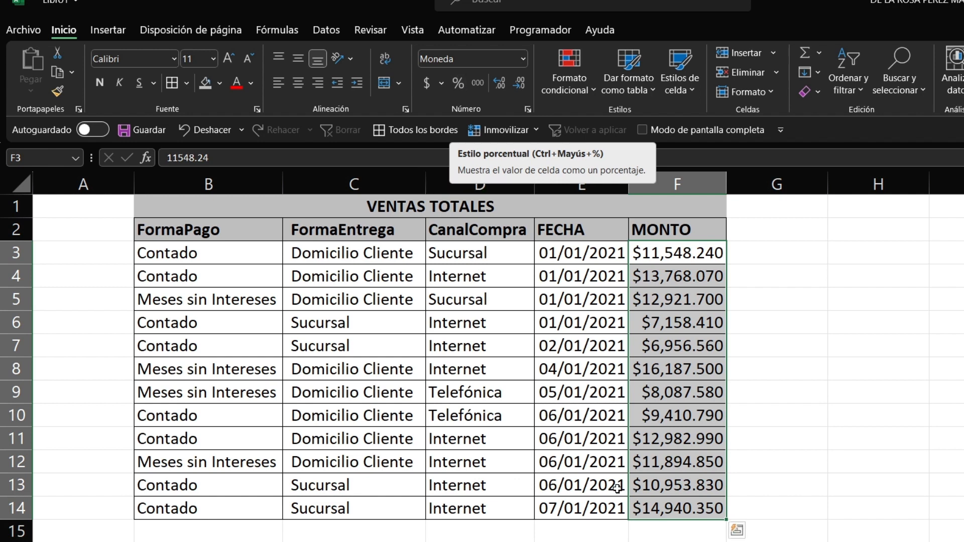
pyautogui.click(672, 527)
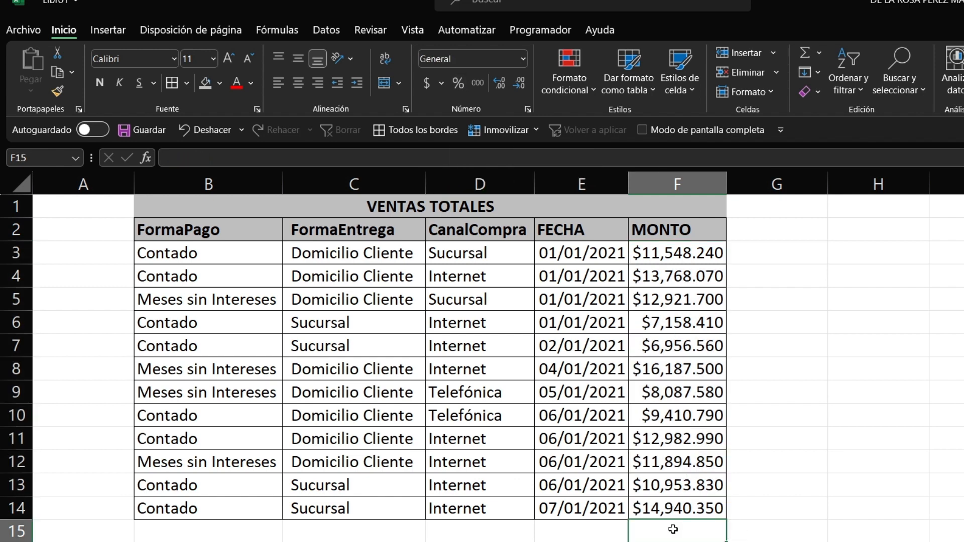
# Step: Put =SUMA(F3:F14) in F15 so the MONTO total shows $136,810.870
pyautogui.click(820, 54)
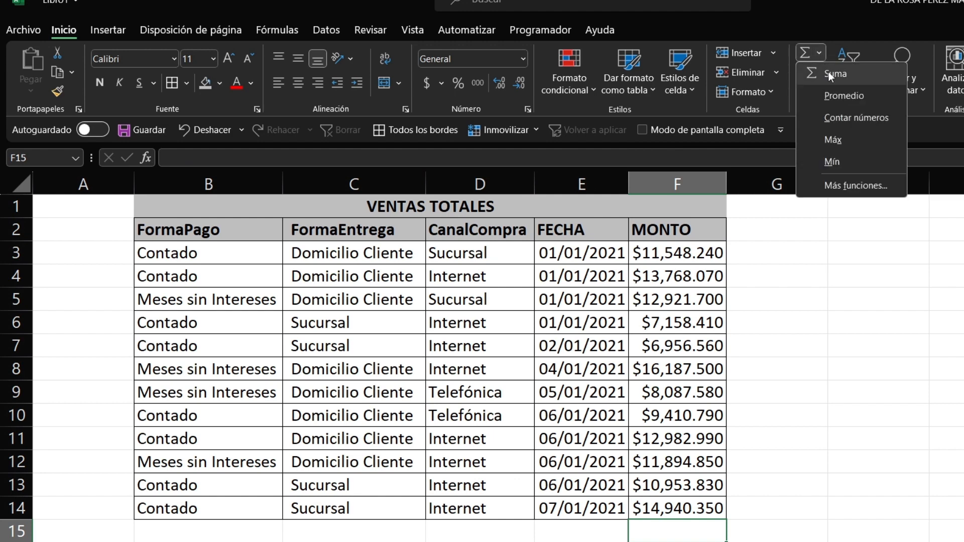
pyautogui.click(828, 71)
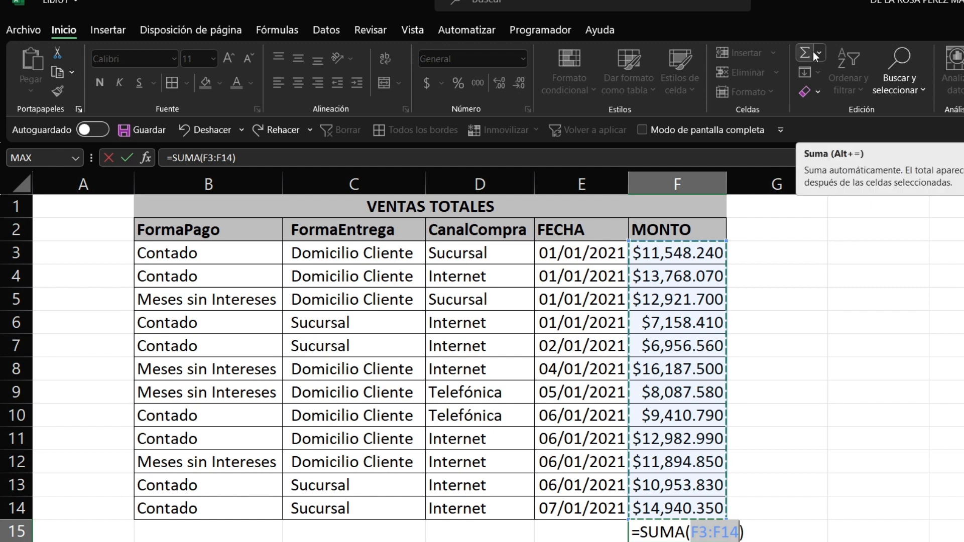
pyautogui.click(819, 53)
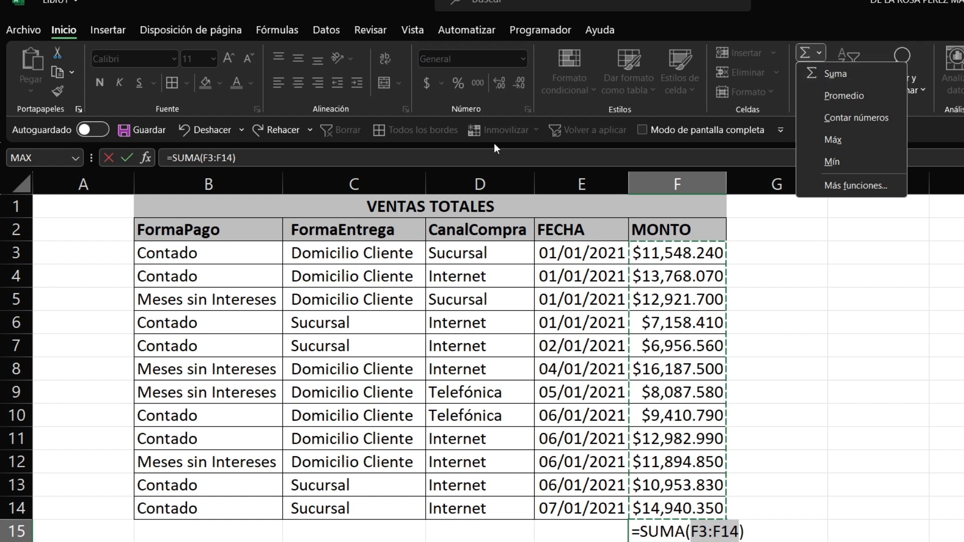
pyautogui.press('Escape')
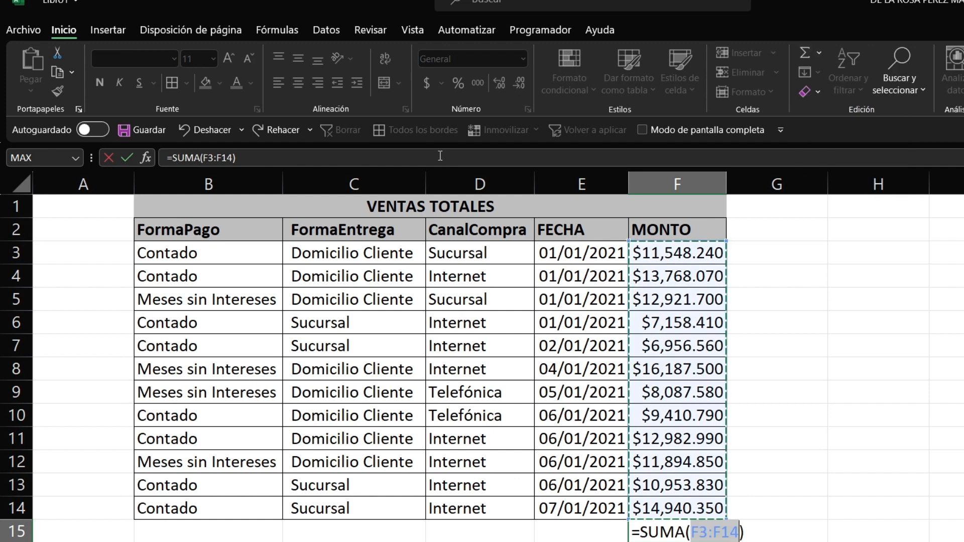
pyautogui.press('Return')
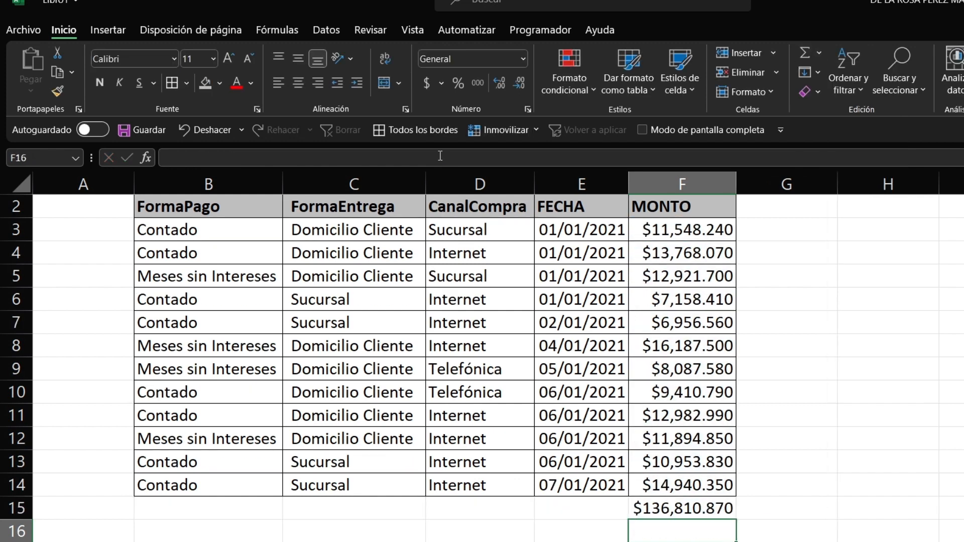
pyautogui.press('Up')
pyautogui.press('Right')
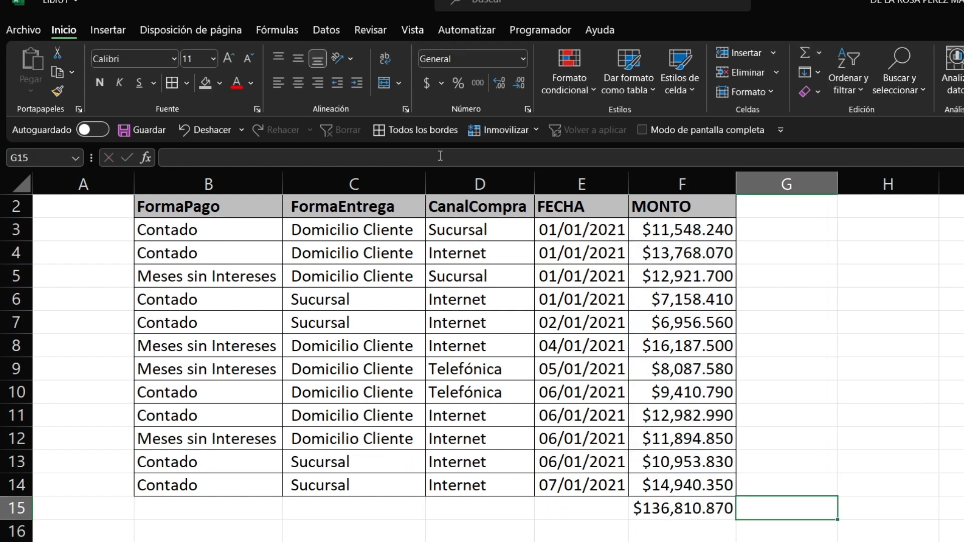
# Step: Enter the header '%' in cell G2
pyautogui.press('Up')
pyautogui.press('Up')
pyautogui.press('Up')
pyautogui.press('Up')
pyautogui.press('Up')
pyautogui.press('Up')
pyautogui.press('Up')
pyautogui.press('Up')
pyautogui.press('Up')
pyautogui.press('Up')
pyautogui.press('Up')
pyautogui.press('Up')
pyautogui.press('Up')
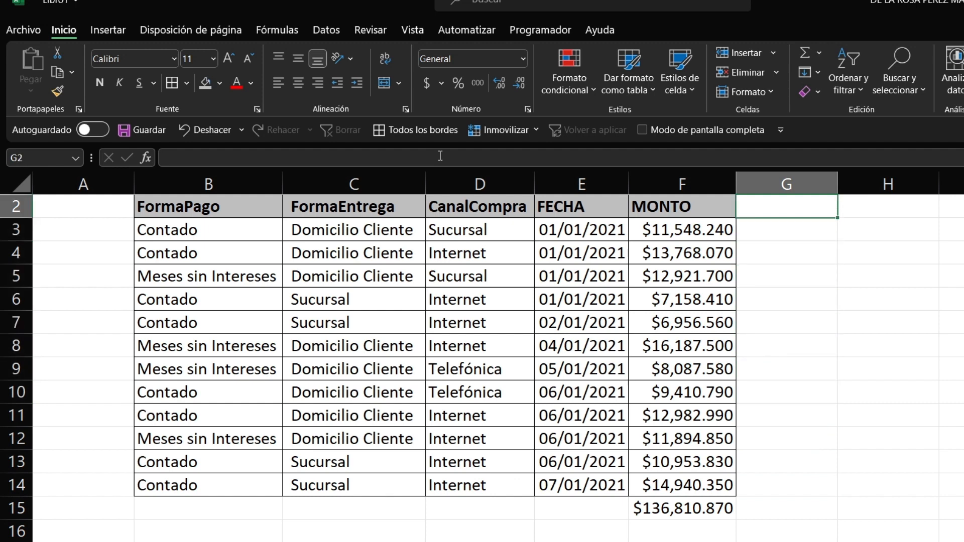
pyautogui.write('&')
pyautogui.press('BackSpace')
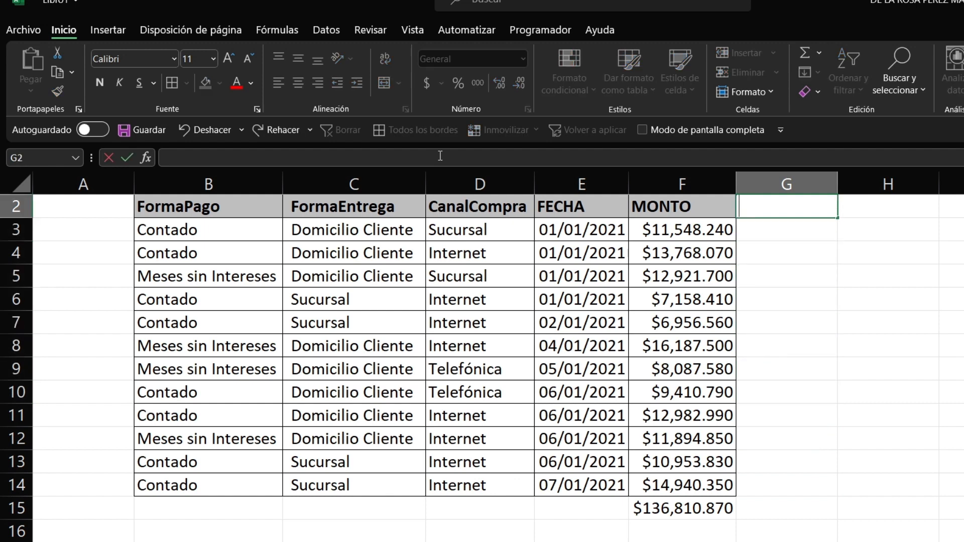
pyautogui.write('%')
pyautogui.press('Return')
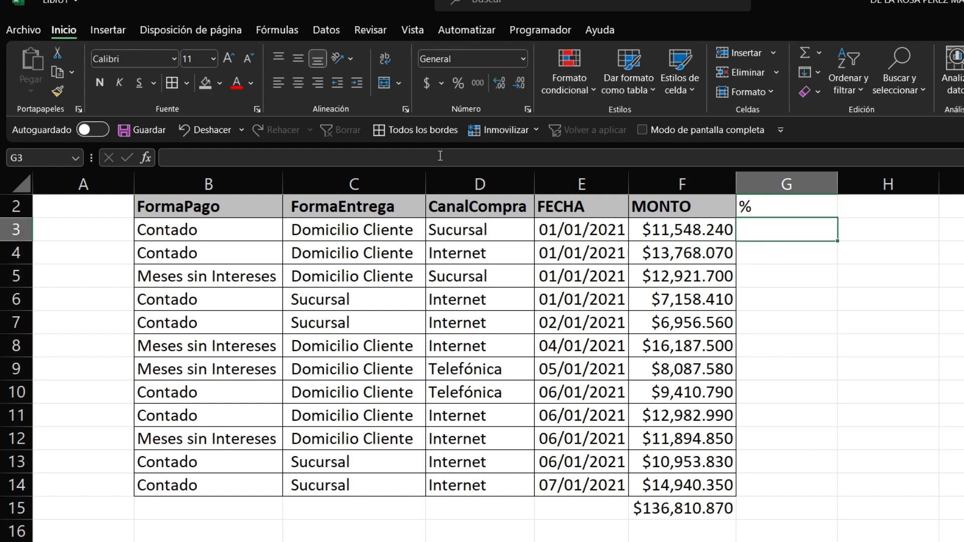
# Step: Copy the MONTO header format onto G2 and apply all borders to G2:G14
pyautogui.press('Up')
pyautogui.press('Left')
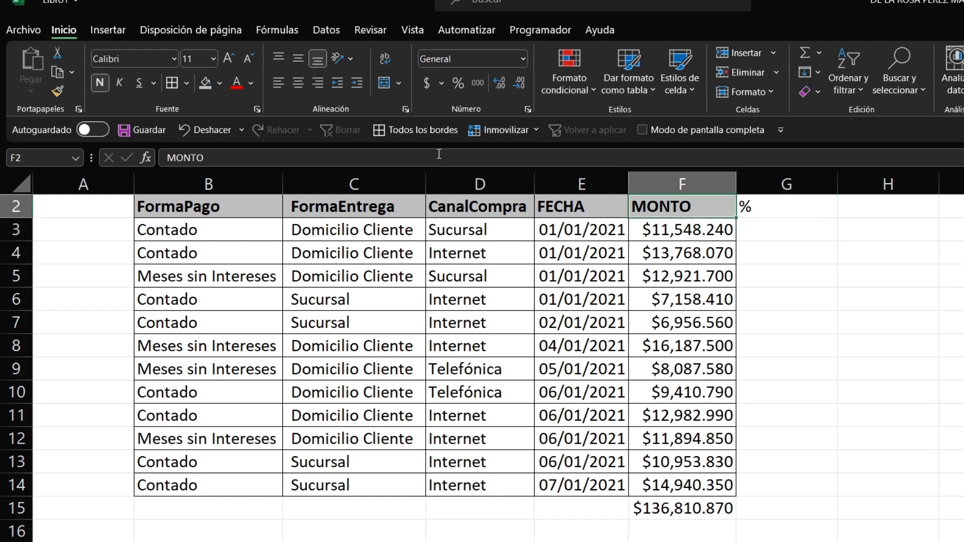
pyautogui.click(63, 92)
pyautogui.click(800, 209)
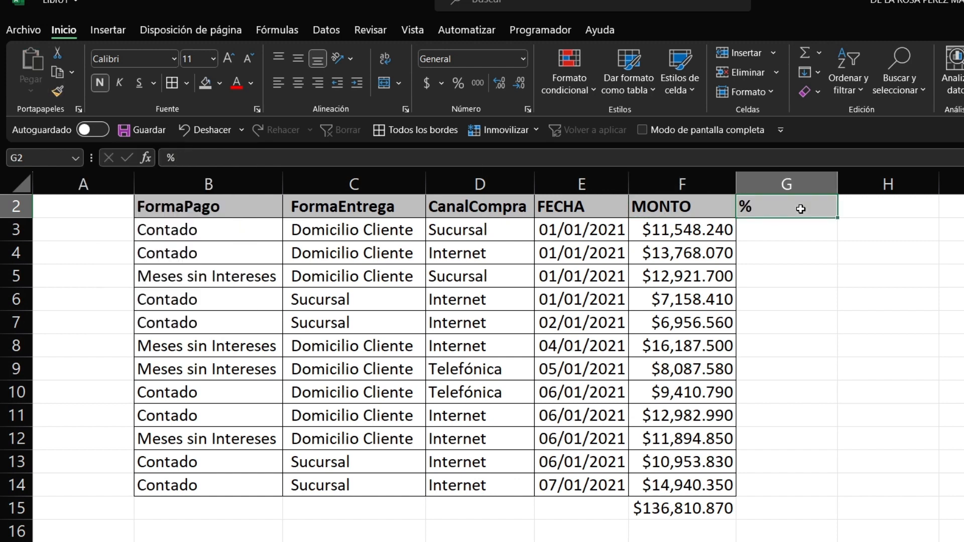
pyautogui.hotkey('shift', 'Down')
pyautogui.hotkey('shift', 'Down')
pyautogui.hotkey('shift', 'Down')
pyautogui.hotkey('shift', 'Down')
pyautogui.hotkey('shift', 'Down')
pyautogui.hotkey('shift', 'Down')
pyautogui.hotkey('shift', 'Down')
pyautogui.hotkey('shift', 'Down')
pyautogui.hotkey('shift', 'Down')
pyautogui.hotkey('shift', 'Down')
pyautogui.hotkey('shift', 'Down')
pyautogui.hotkey('shift', 'Down')
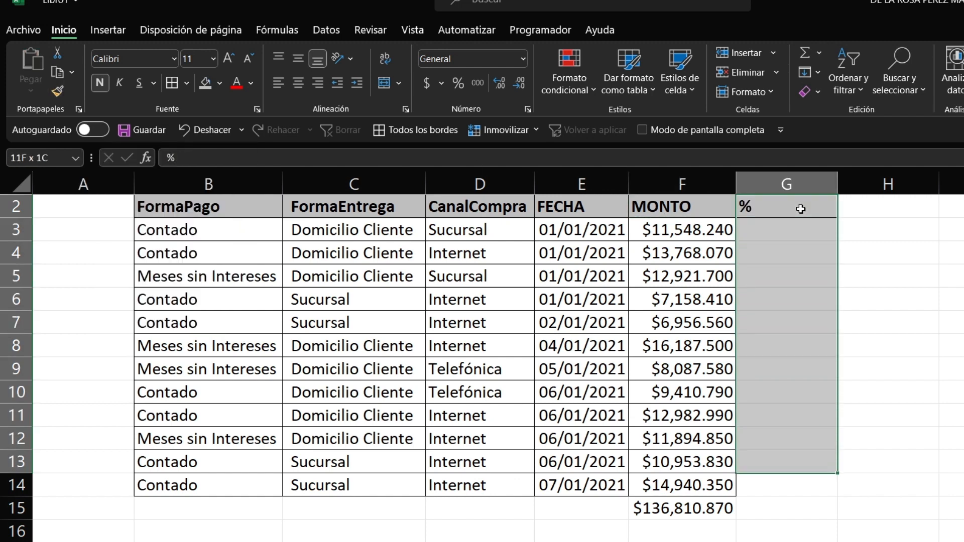
pyautogui.click(186, 83)
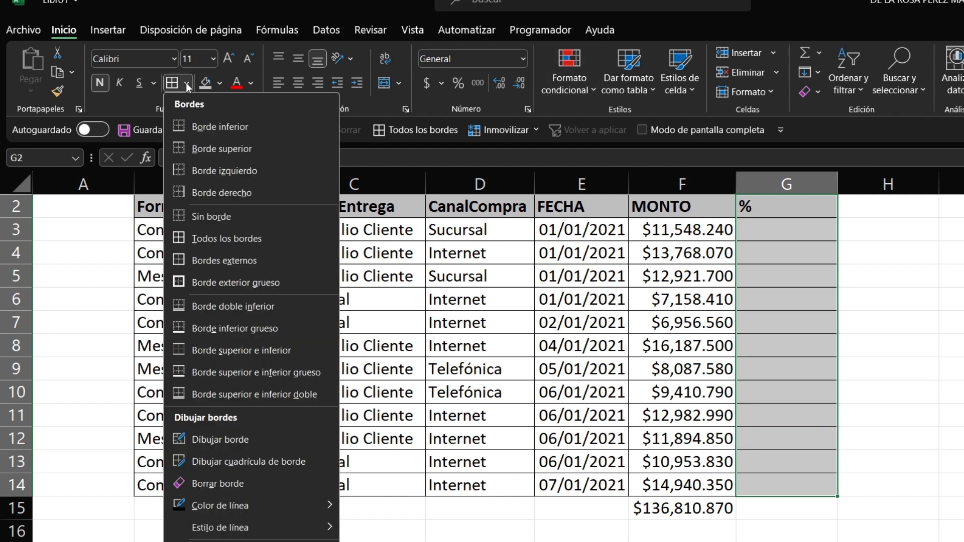
pyautogui.click(933, 512)
# Step: Enter the formula +F3/$F$15 in G3, with F15 made absolute
pyautogui.click(788, 234)
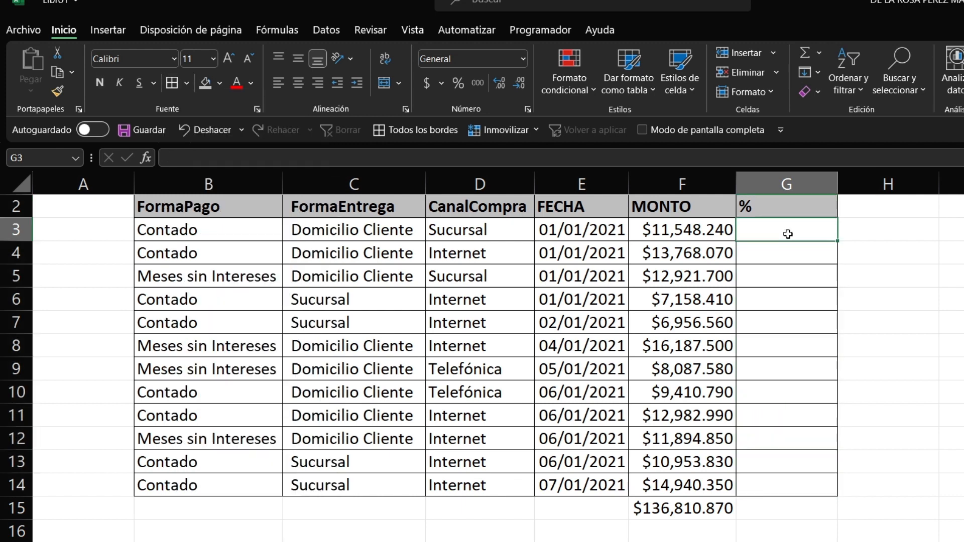
pyautogui.write('+')
pyautogui.press('Left')
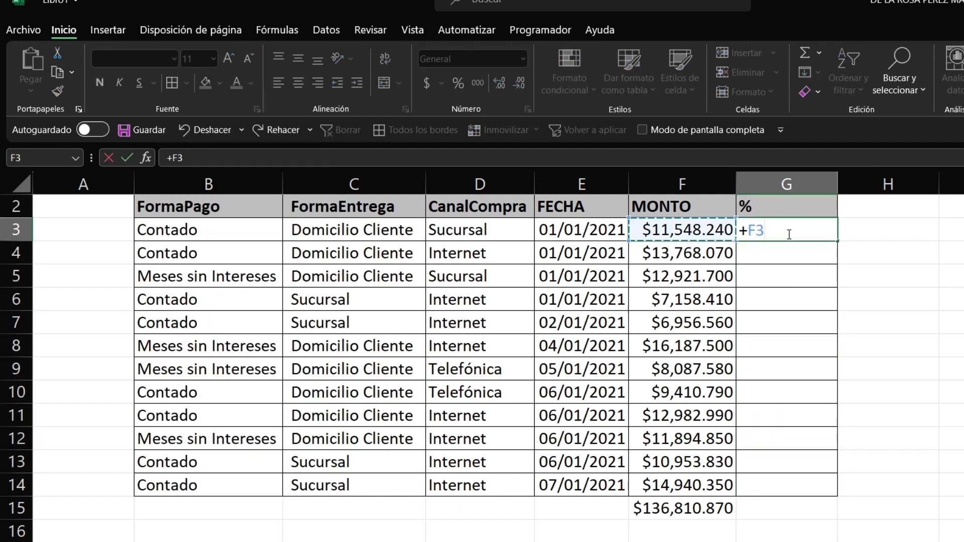
pyautogui.write('/')
pyautogui.press('Left')
pyautogui.press('Left')
pyautogui.press('Right')
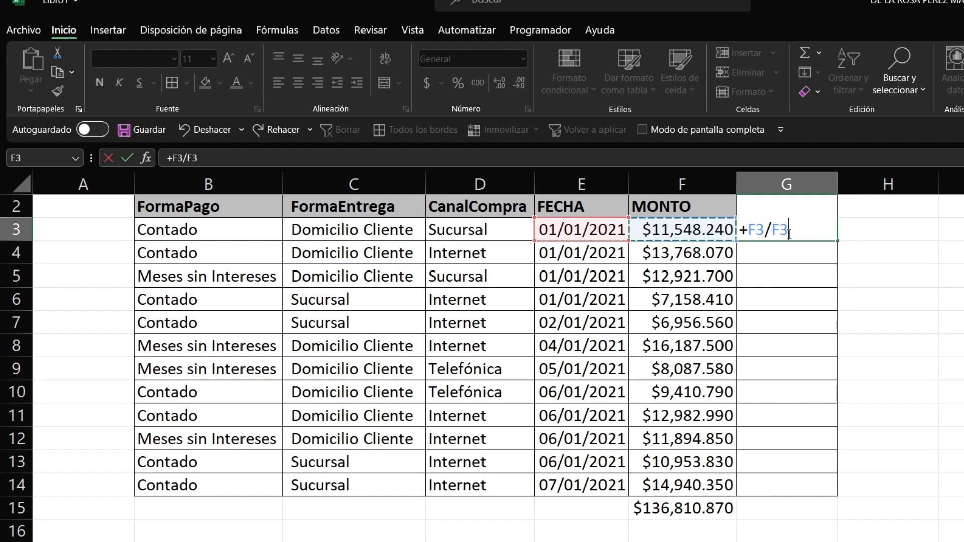
pyautogui.press('Down')
pyautogui.press('Down')
pyautogui.press('Down')
pyautogui.press('Down')
pyautogui.press('Down')
pyautogui.press('Down')
pyautogui.press('Down')
pyautogui.press('Down')
pyautogui.press('Down')
pyautogui.press('Down')
pyautogui.press('Down')
pyautogui.press('Down')
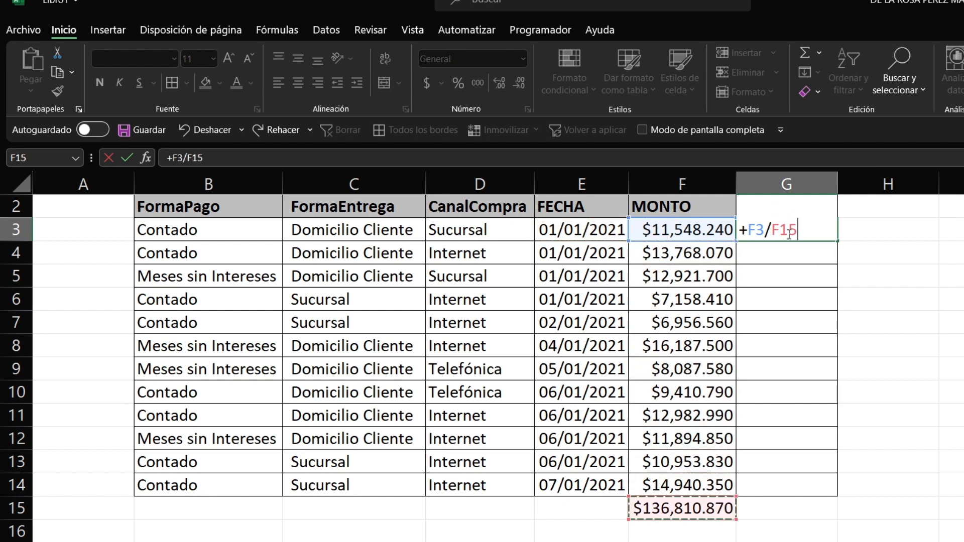
pyautogui.press('F4')
pyautogui.press('Return')
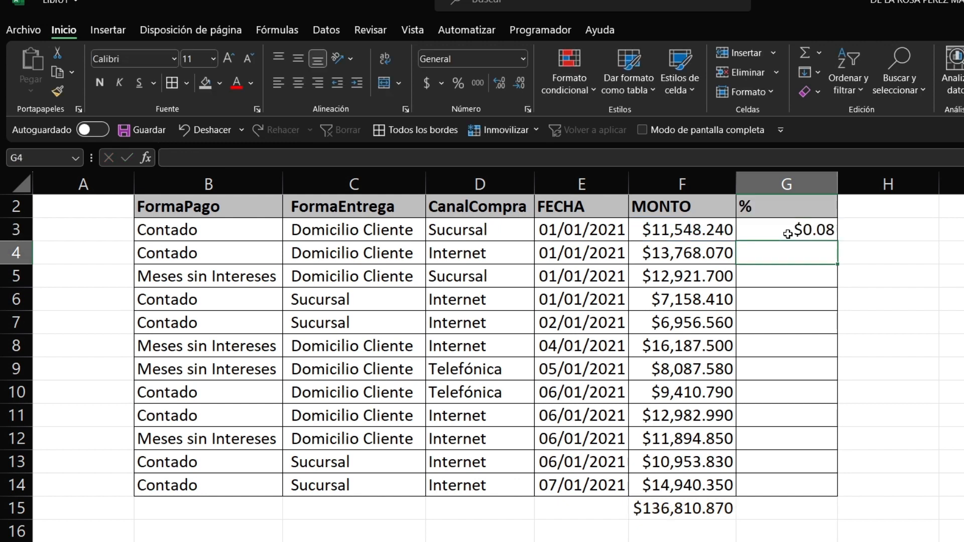
# Step: Fill the G3 formula down to G14 and format the column as percentages
pyautogui.click(787, 234)
pyautogui.hotkey('shift', 'Down')
pyautogui.hotkey('shift', 'Down')
pyautogui.hotkey('shift', 'Down')
pyautogui.hotkey('shift', 'Down')
pyautogui.hotkey('shift', 'Down')
pyautogui.hotkey('shift', 'Down')
pyautogui.hotkey('shift', 'Down')
pyautogui.hotkey('shift', 'Down')
pyautogui.hotkey('shift', 'Down')
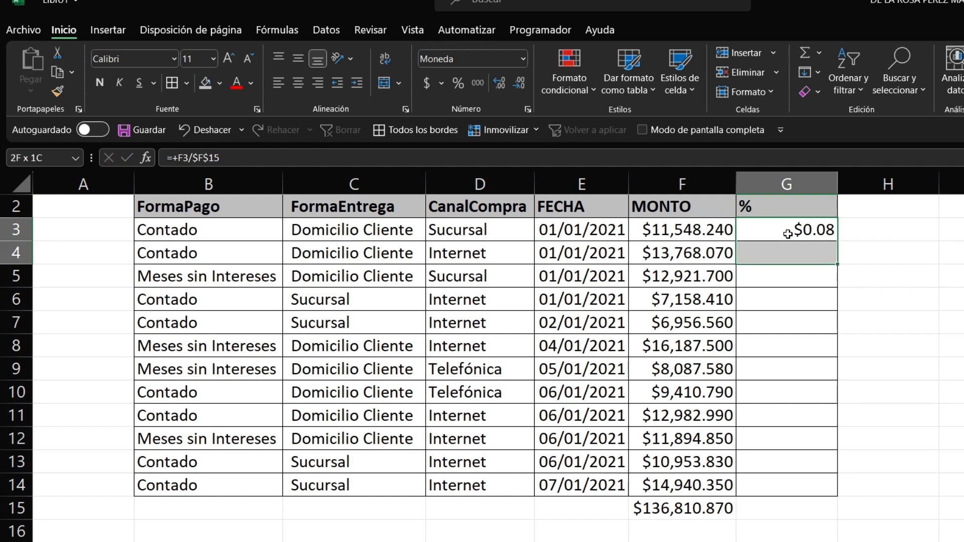
pyautogui.hotkey('shift', 'Down')
pyautogui.hotkey('shift', 'Down')
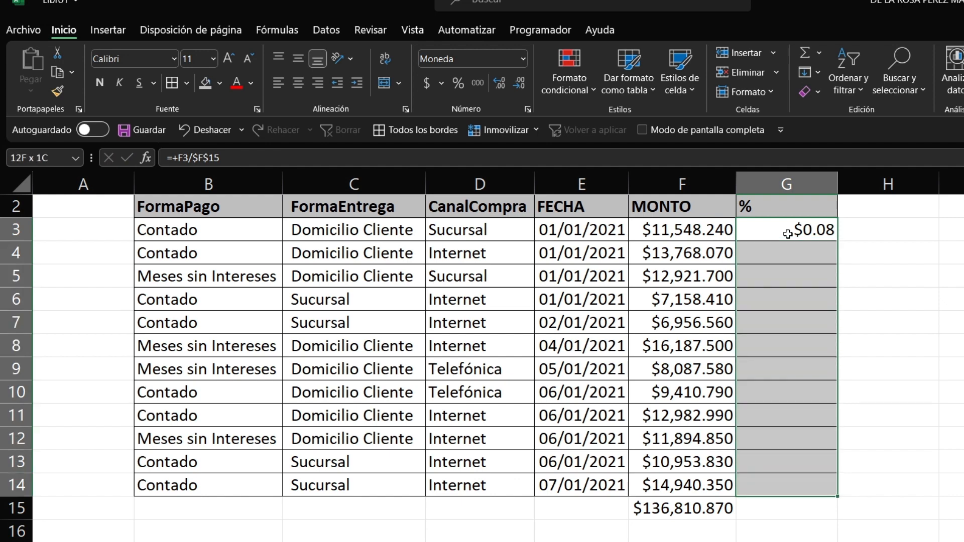
pyautogui.hotkey('ctrl', 'd')
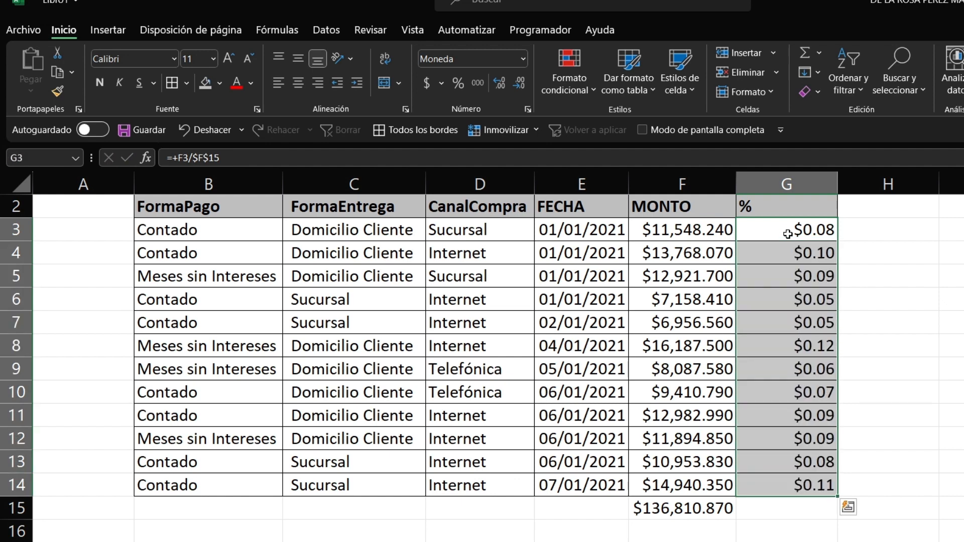
pyautogui.click(459, 81)
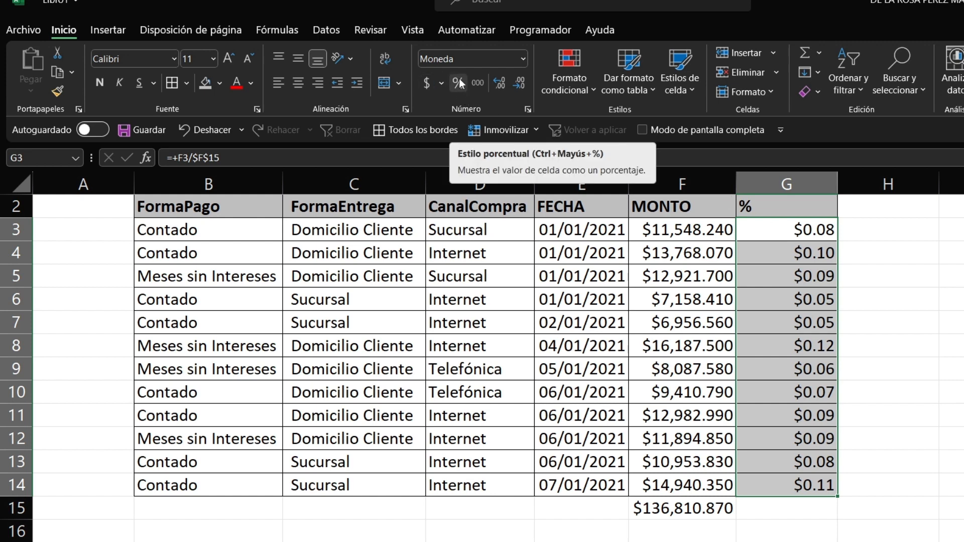
pyautogui.click(459, 81)
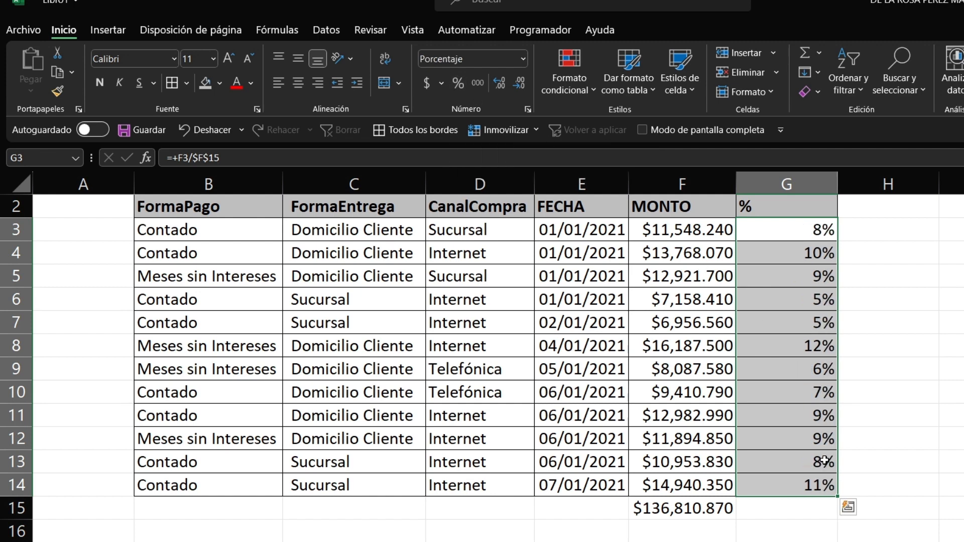
# Step: Sum G3:G14 in G15 to 100% and auto-fit column G
pyautogui.click(786, 513)
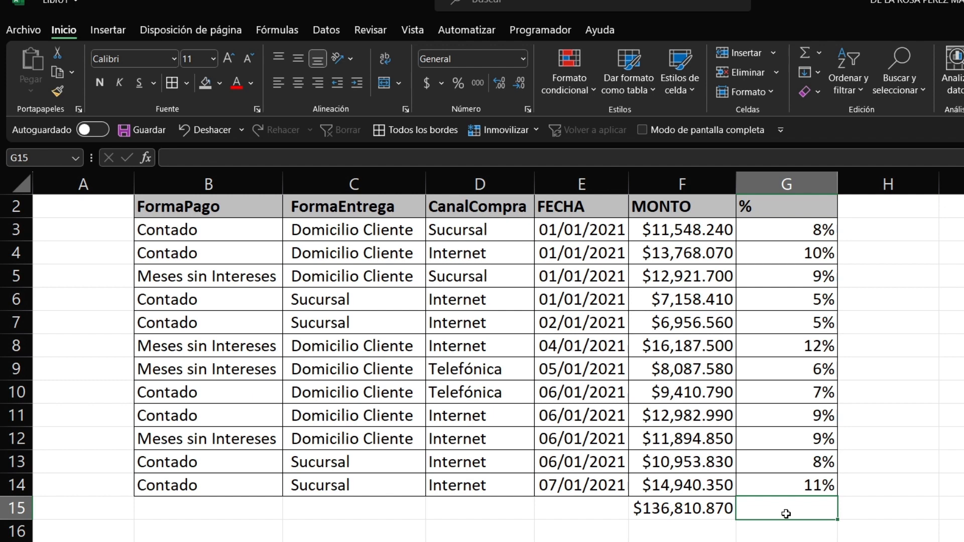
pyautogui.hotkey('alt', '=')
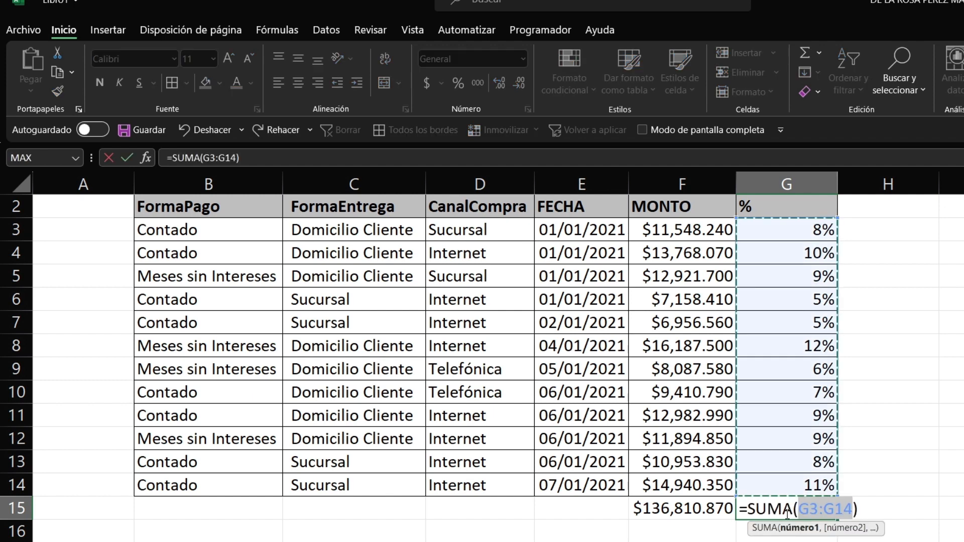
pyautogui.press('Return')
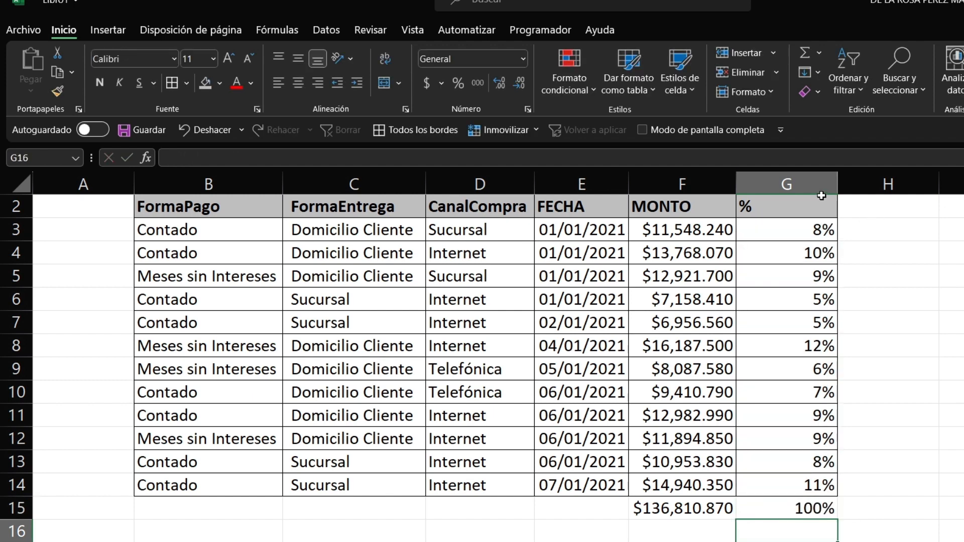
pyautogui.moveTo(831, 184); pyautogui.dragTo(831, 184)
pyautogui.doubleClick(831, 183)
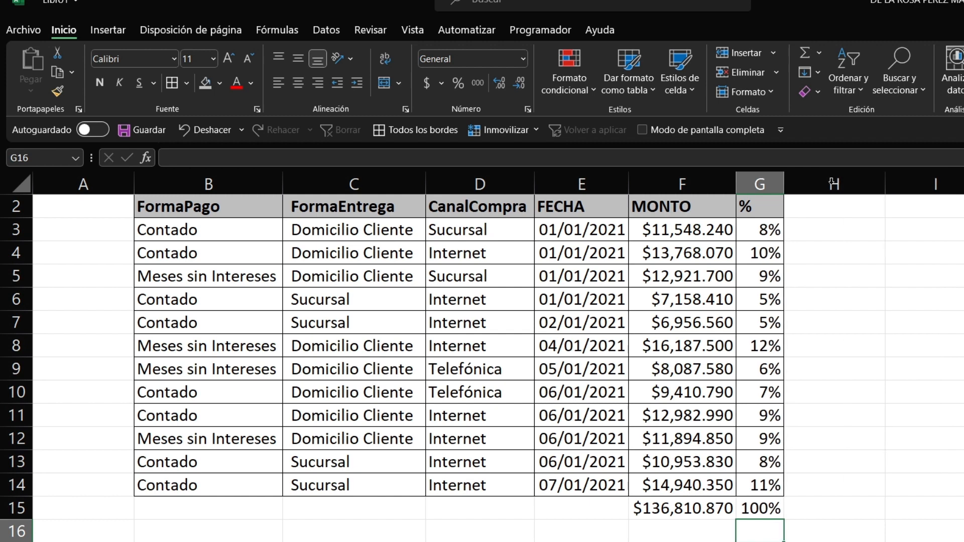
pyautogui.click(868, 342)
pyautogui.click(749, 203)
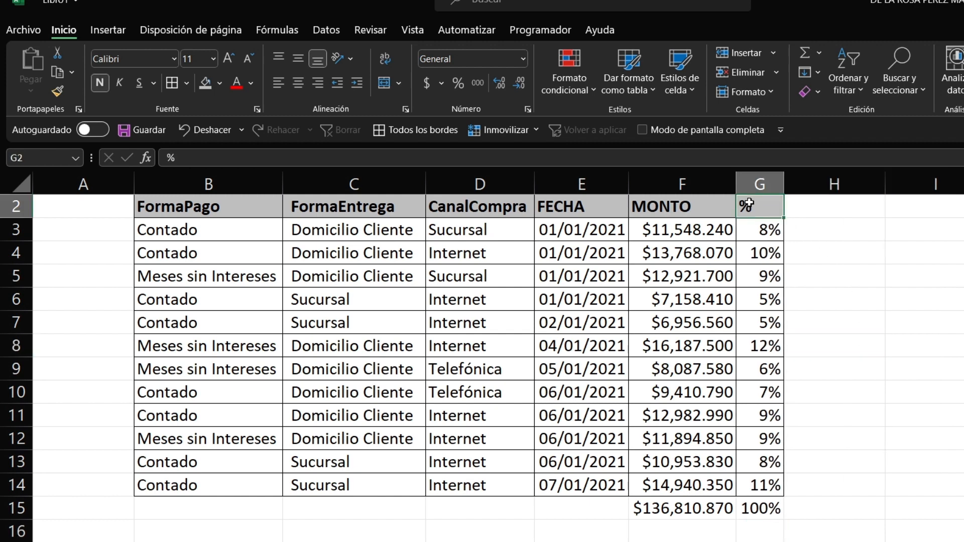
# Step: Undo the last change to bring back the VENTAS TOTALES title row
pyautogui.hotkey('ctrl', 'z')
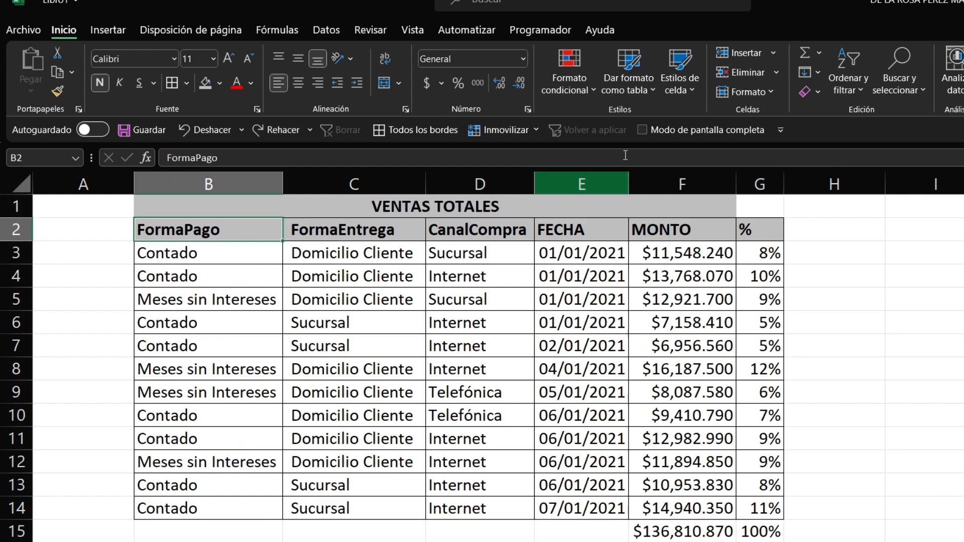
pyautogui.click(683, 89)
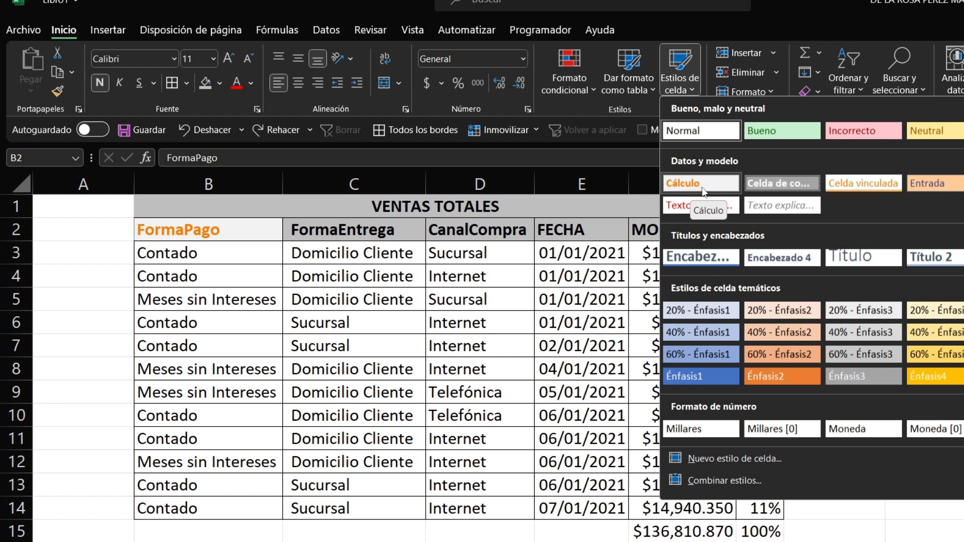
pyautogui.press('Escape')
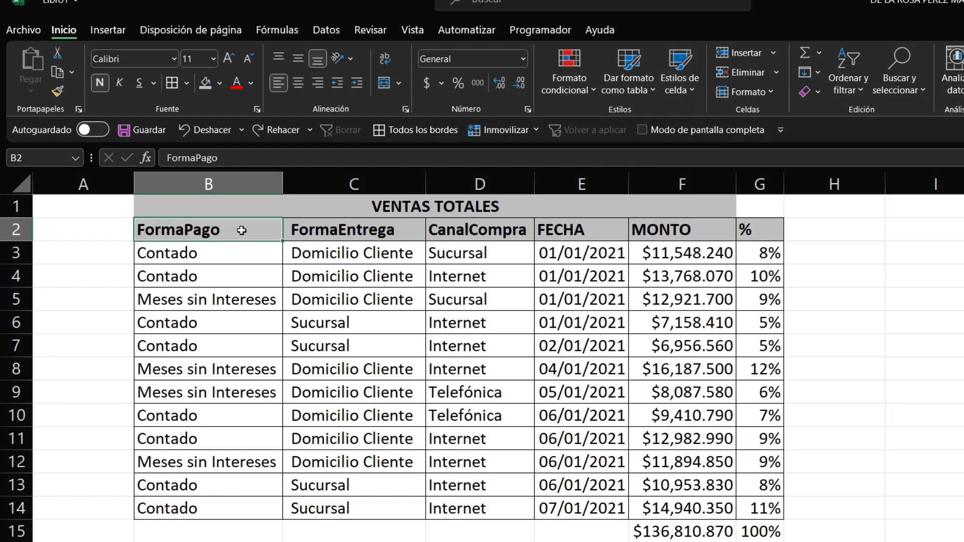
# Step: Apply the Énfasis2 orange cell style to the header cells B2:G2
pyautogui.moveTo(249, 231)
pyautogui.mouseDown()
pyautogui.moveTo(523, 251)
pyautogui.moveTo(716, 252)
pyautogui.moveTo(743, 229)
pyautogui.mouseUp()
pyautogui.click(592, 92)
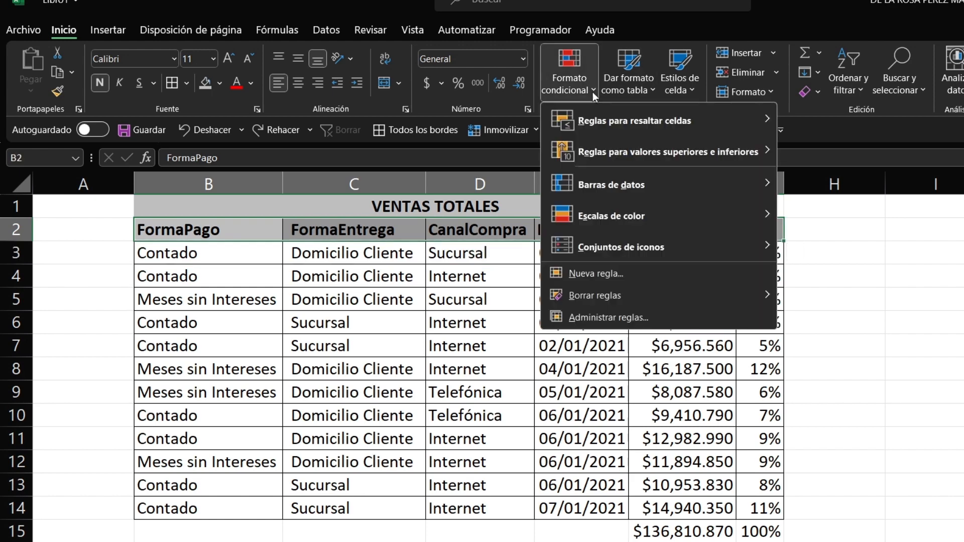
pyautogui.click(627, 87)
pyautogui.click(664, 89)
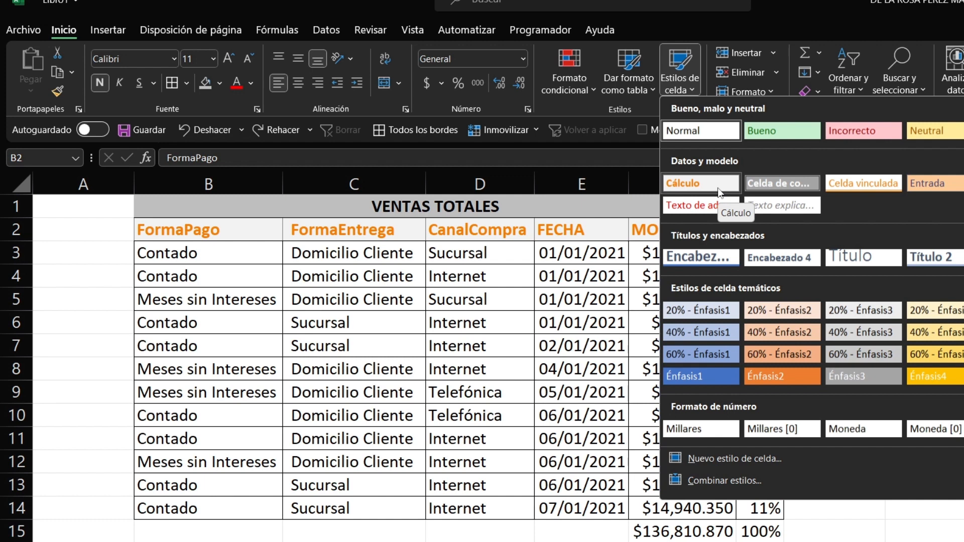
pyautogui.click(767, 381)
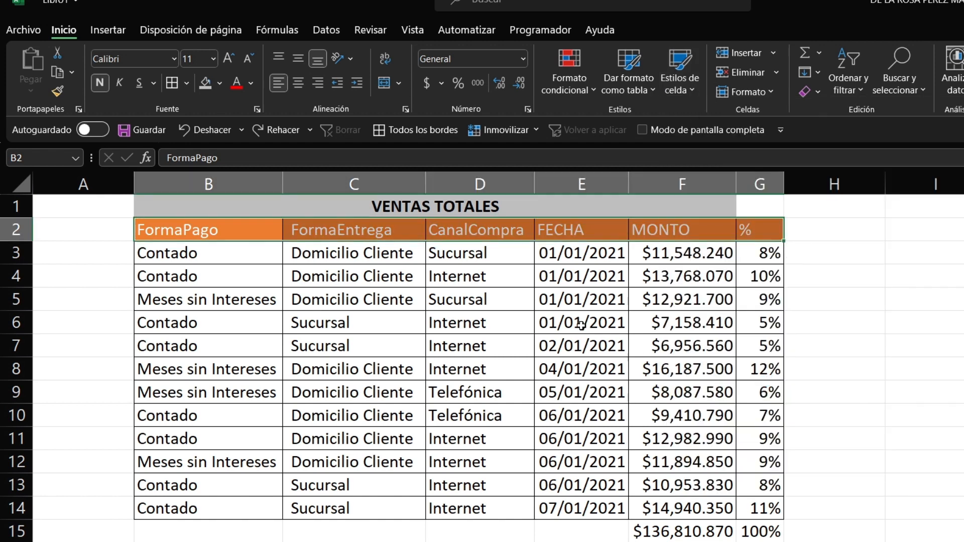
# Step: Select the data range B2:G14 and open the Dar formato como tabla styles
pyautogui.click(265, 228)
pyautogui.moveTo(265, 227); pyautogui.dragTo(780, 514)
pyautogui.click(643, 90)
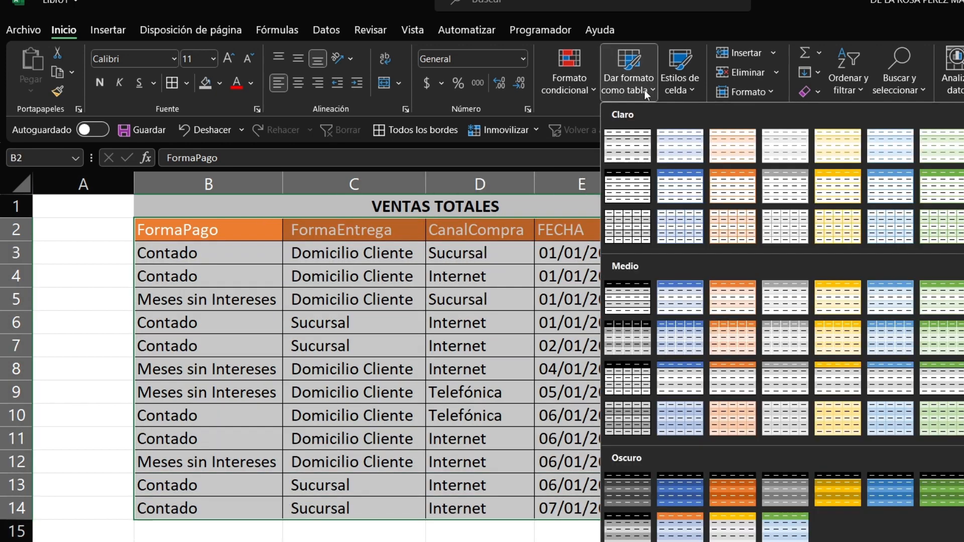
# Step: Format B2:G14 as a table with a medium banded style and headers
pyautogui.click(637, 312)
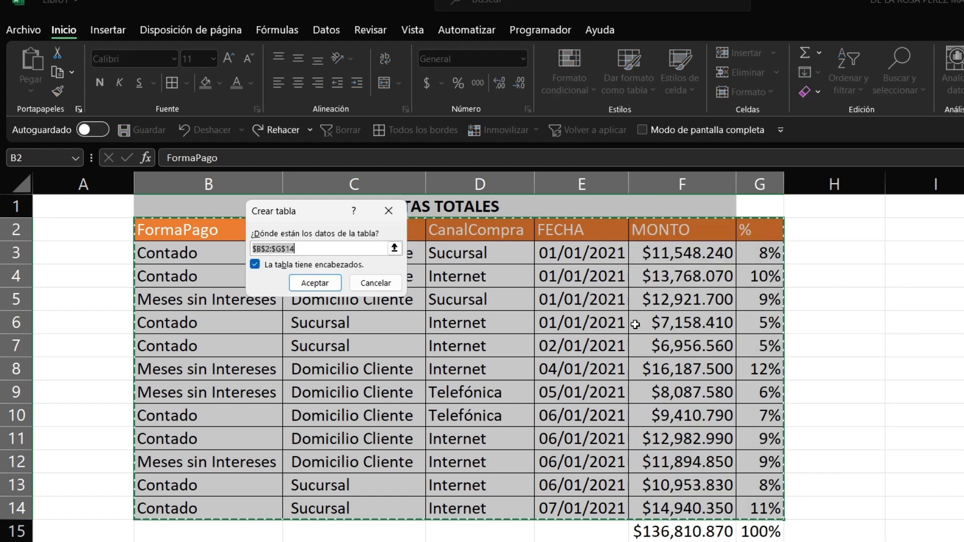
pyautogui.click(316, 283)
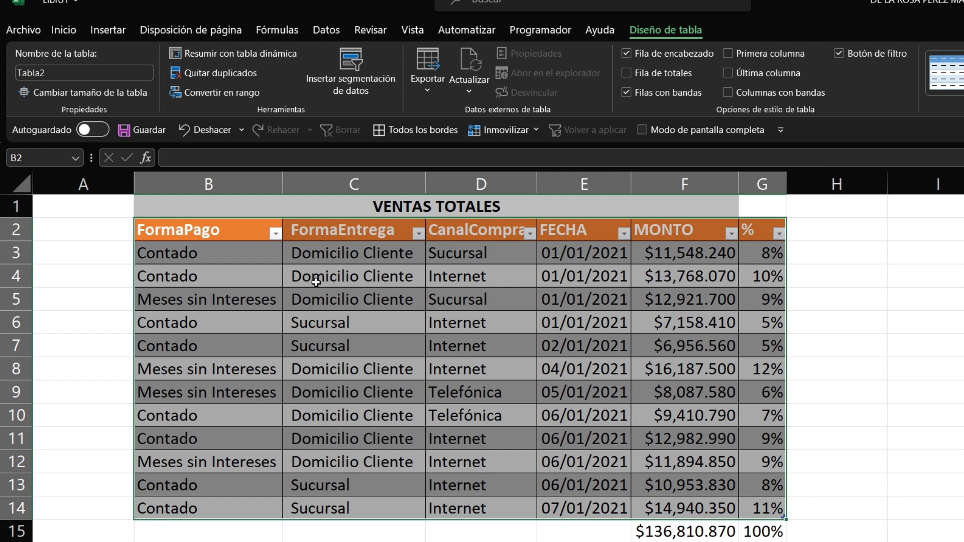
pyautogui.click(824, 346)
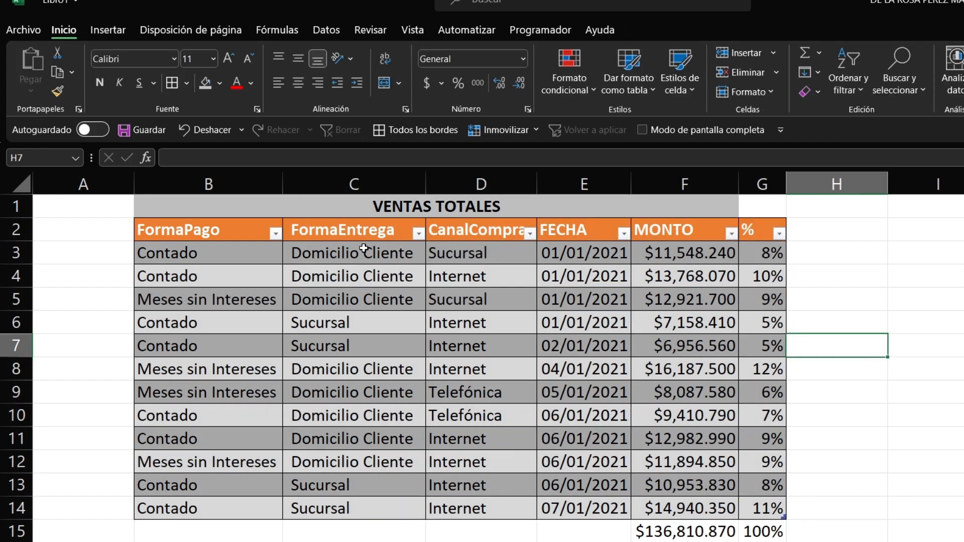
pyautogui.click(189, 254)
pyautogui.press('Right')
pyautogui.press('Right')
pyautogui.press('Right')
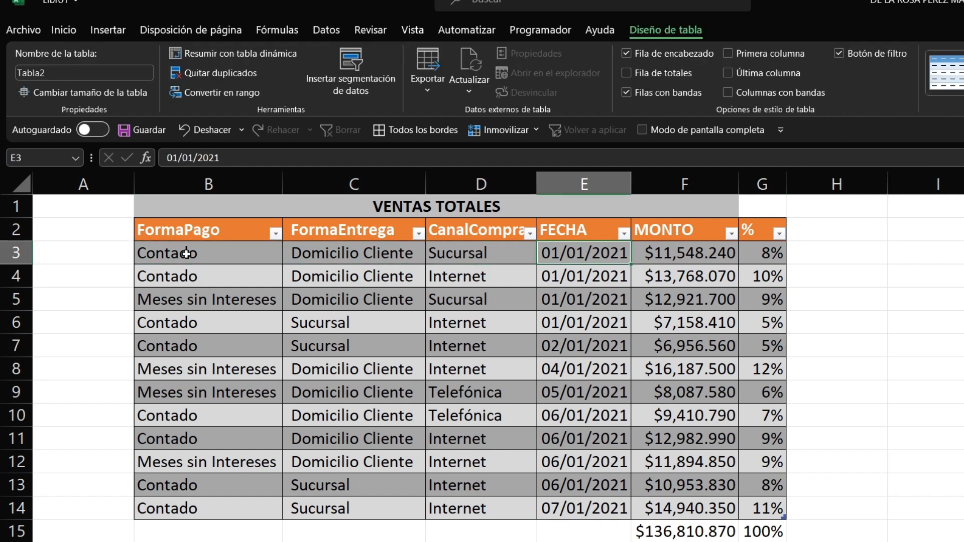
pyautogui.press('Down')
pyautogui.press('Down')
pyautogui.press('Down')
pyautogui.press('Down')
pyautogui.press('Down')
pyautogui.press('Down')
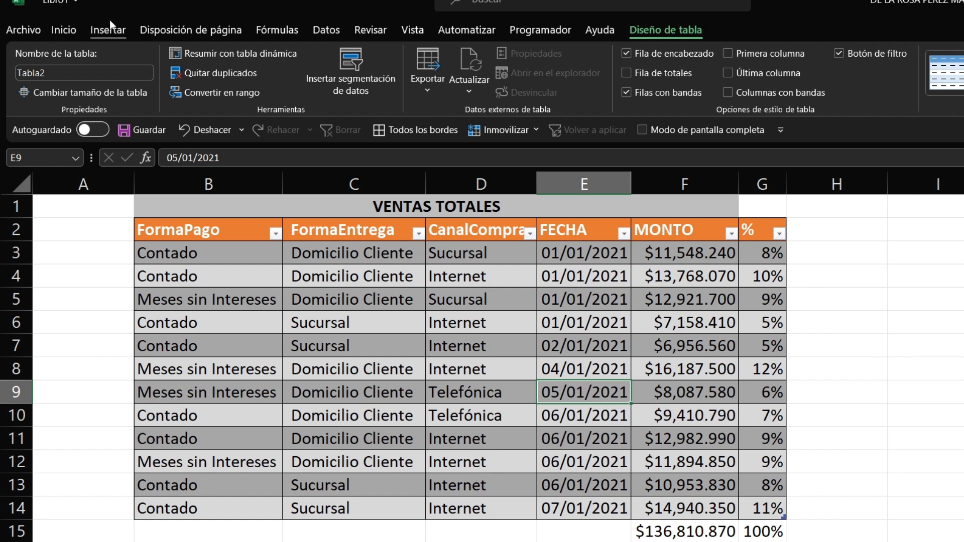
# Step: Select row 6 of the table
pyautogui.click(110, 27)
pyautogui.click(659, 387)
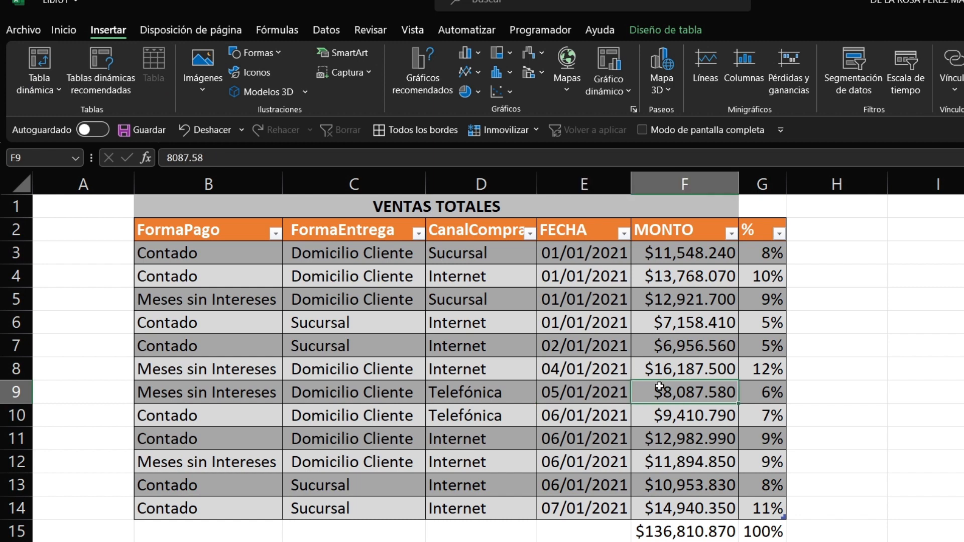
pyautogui.click(58, 30)
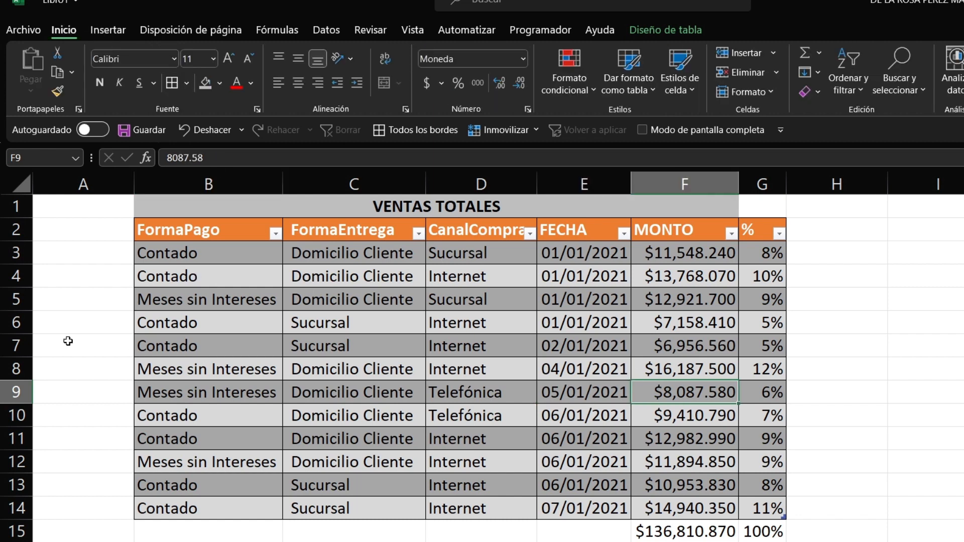
pyautogui.click(8, 321)
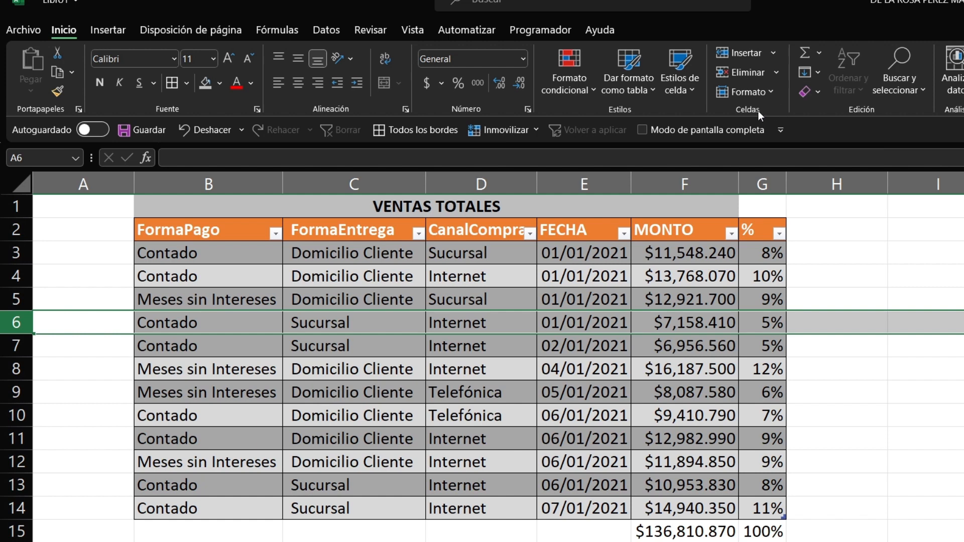
# Step: Insert several blank rows at row 6 of the table, deleting one extra
pyautogui.click(776, 52)
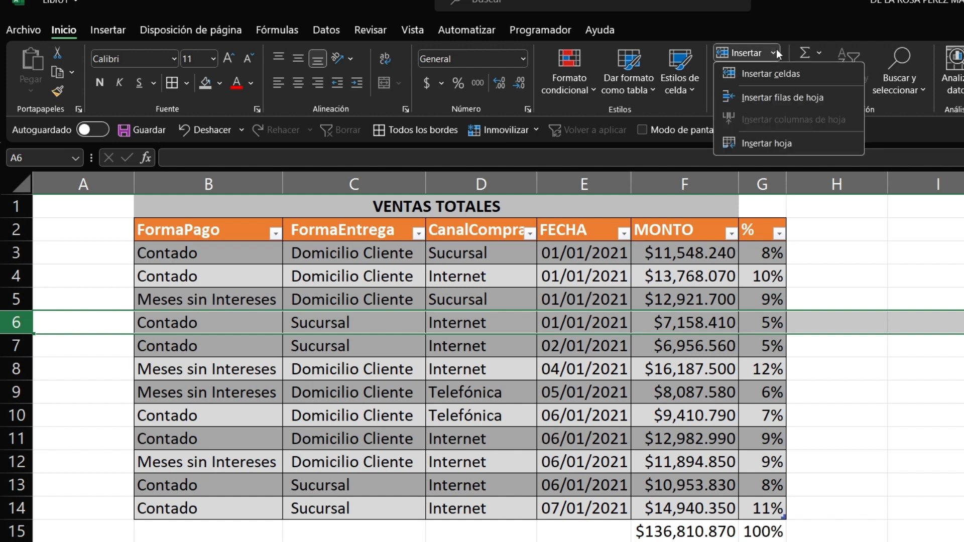
pyautogui.click(773, 71)
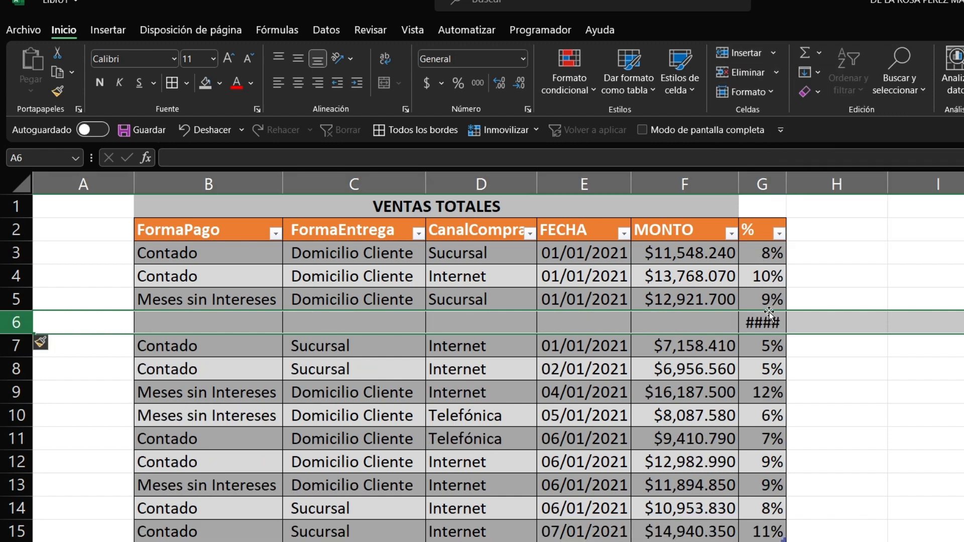
pyautogui.click(776, 52)
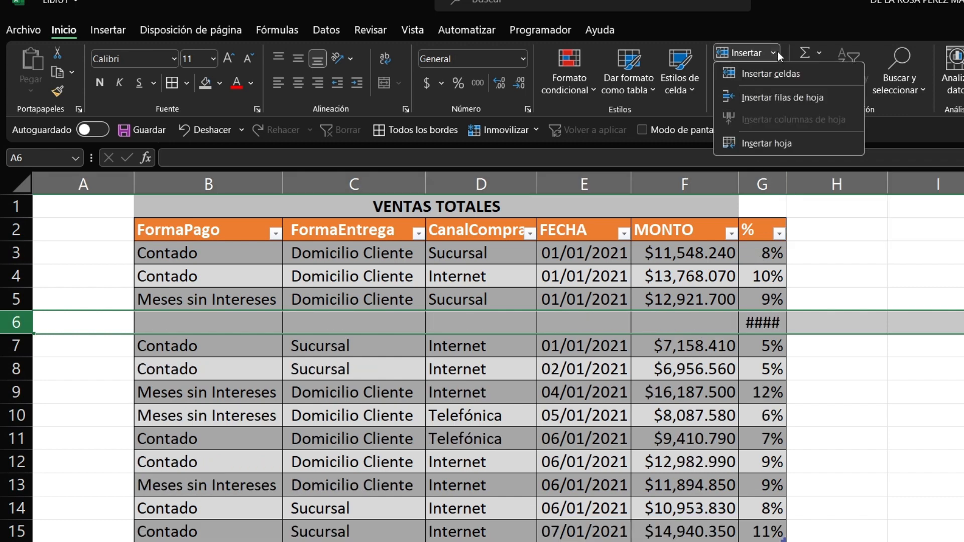
pyautogui.click(777, 74)
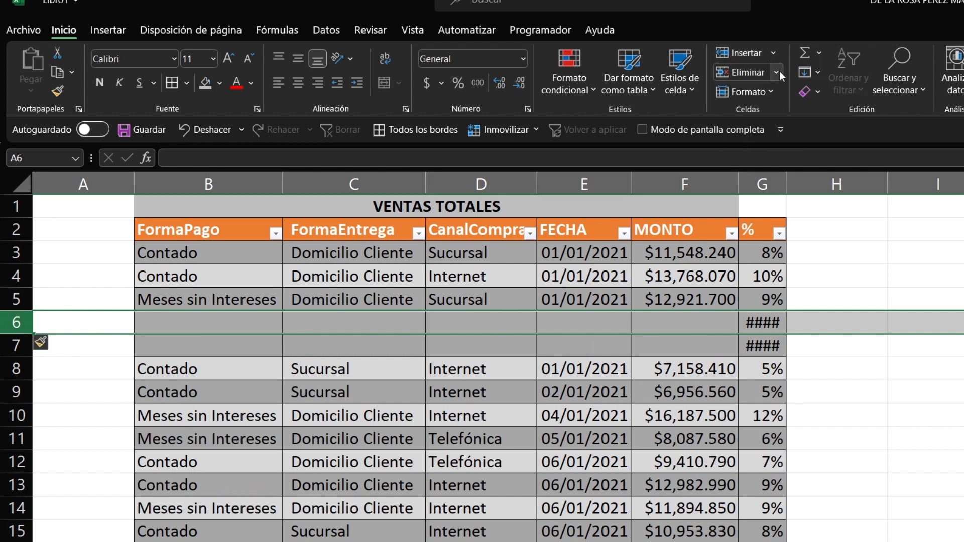
pyautogui.click(777, 72)
pyautogui.click(770, 95)
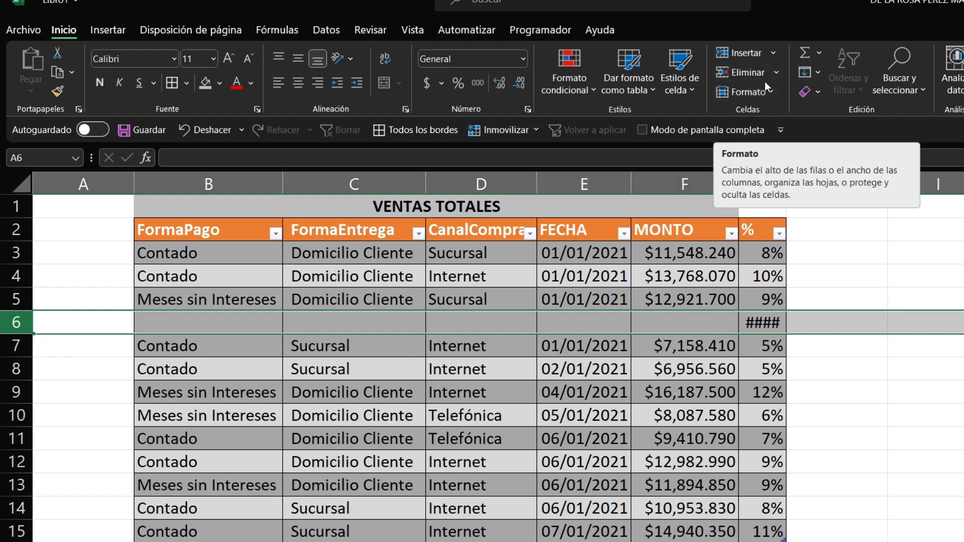
pyautogui.click(773, 54)
pyautogui.click(764, 72)
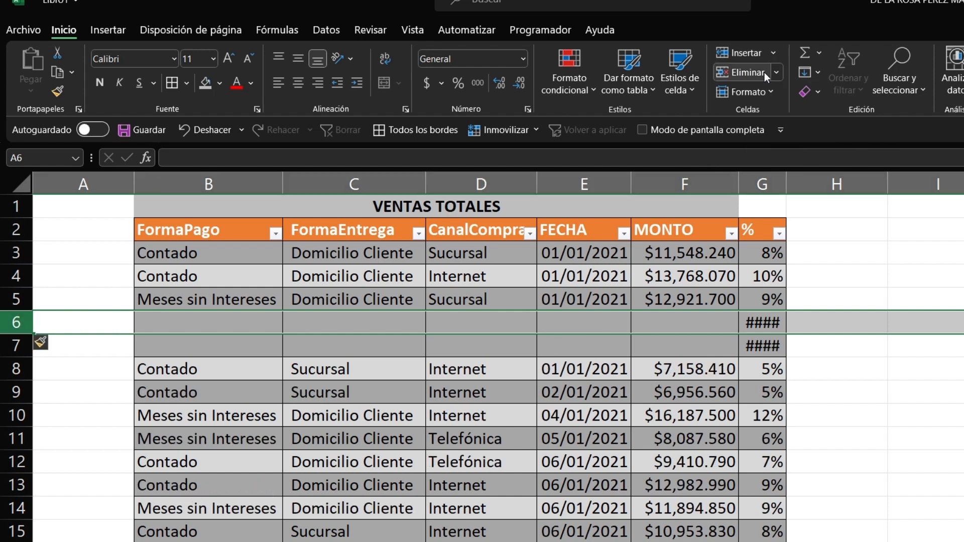
pyautogui.click(776, 53)
pyautogui.click(770, 74)
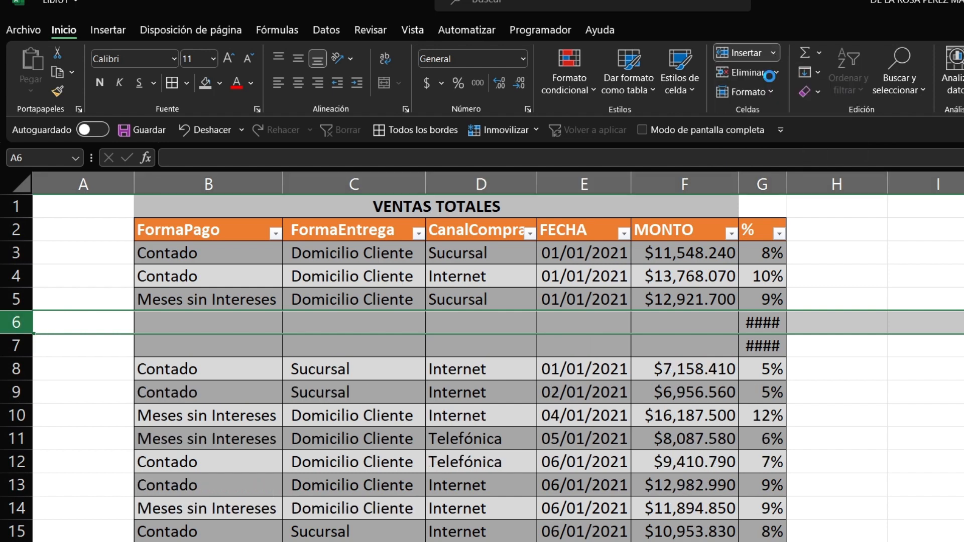
# Step: Delete the empty rows so the table data runs continuously again
pyautogui.click(892, 327)
pyautogui.click(687, 318)
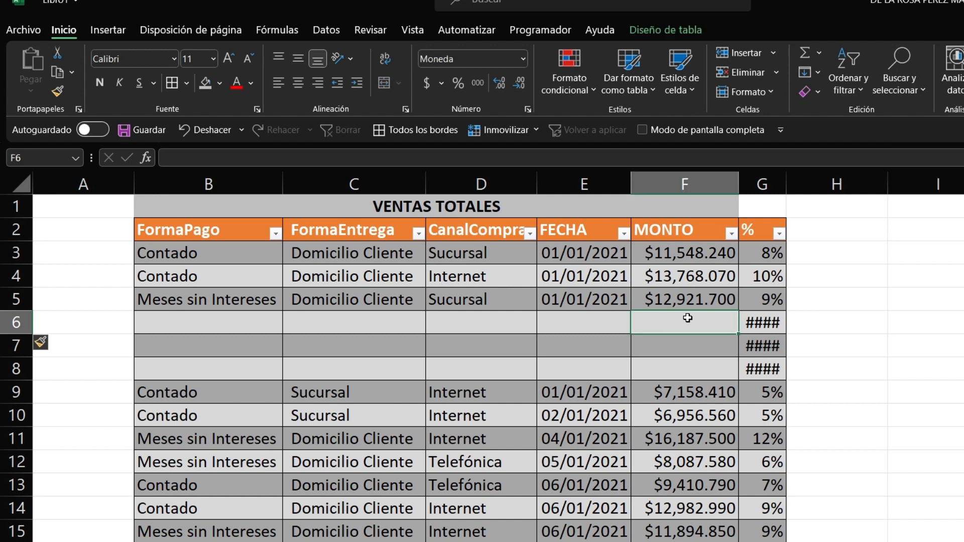
pyautogui.press('Left')
pyautogui.press('Left')
pyautogui.press('Left')
pyautogui.press('Left')
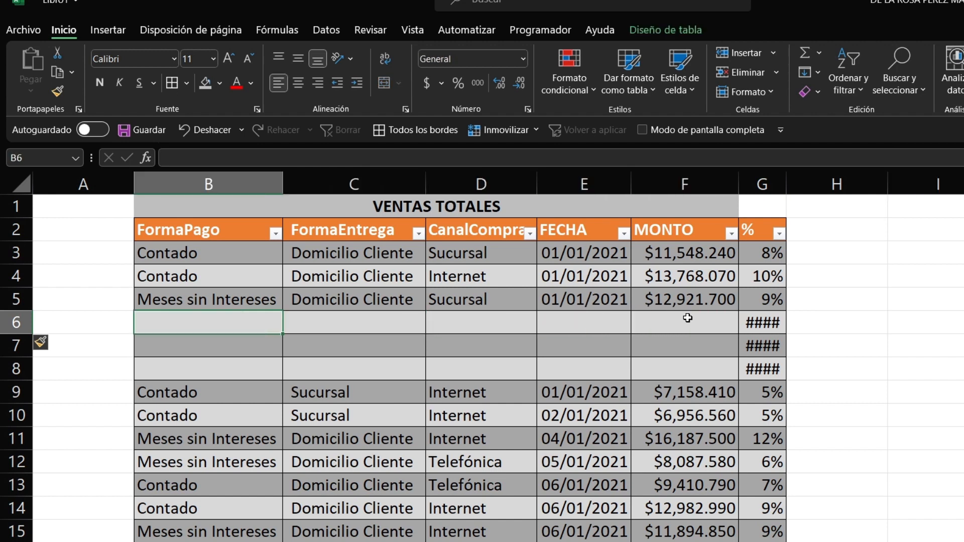
pyautogui.press('Up')
pyautogui.press('Down')
pyautogui.press('Down')
pyautogui.press('Down')
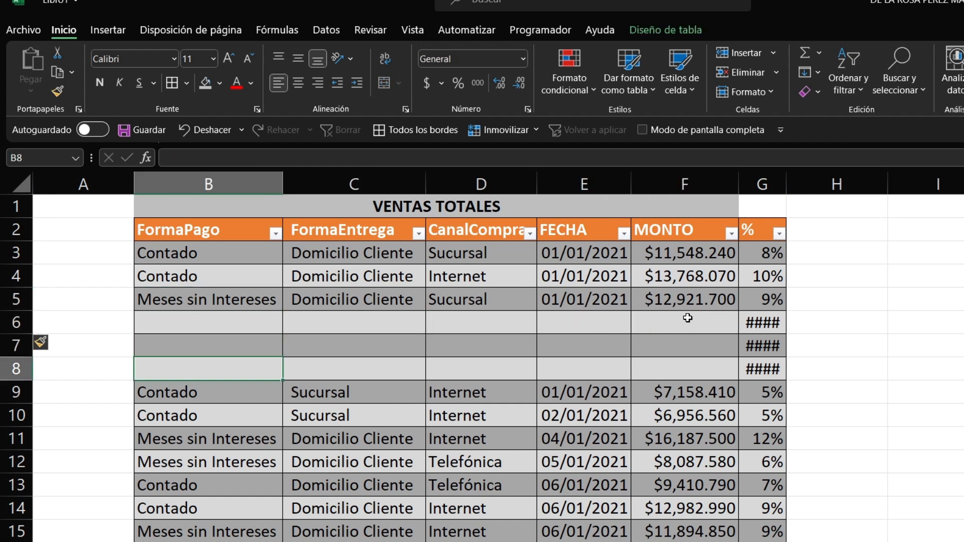
pyautogui.press('Right')
pyautogui.press('Up')
pyautogui.press('Up')
pyautogui.press('Up')
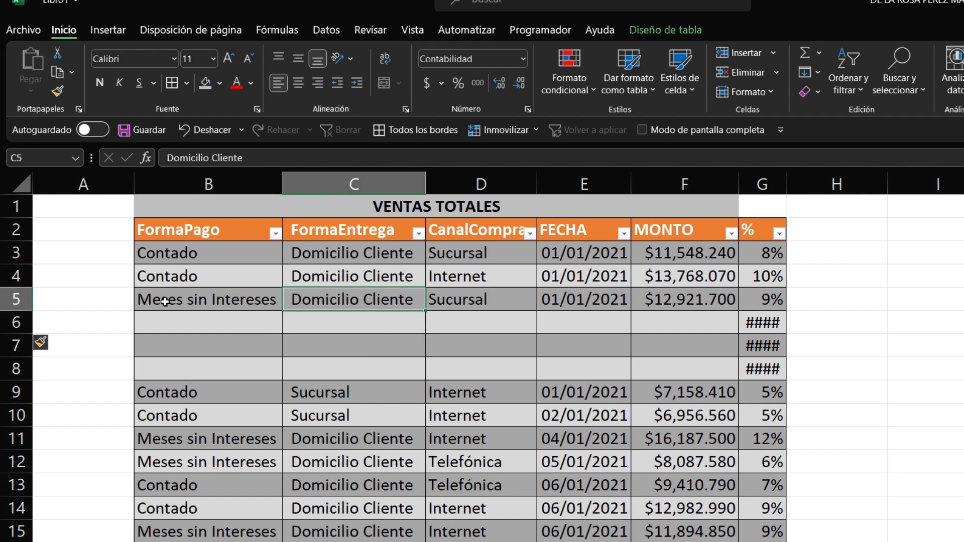
pyautogui.click(17, 322)
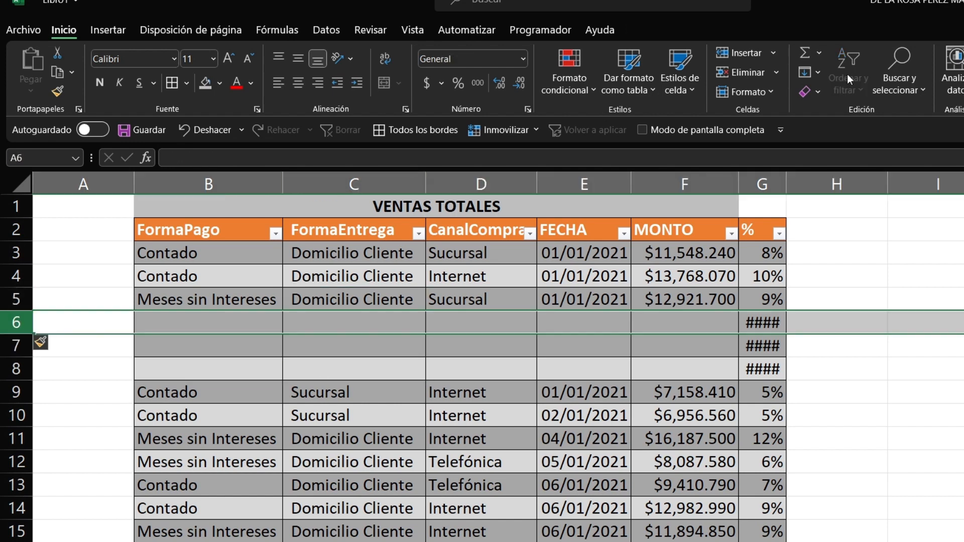
pyautogui.click(777, 74)
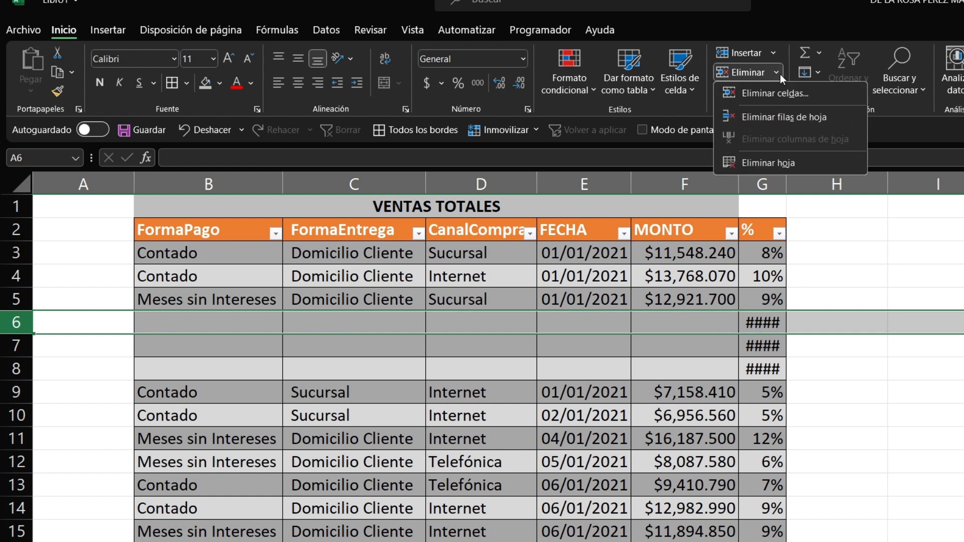
pyautogui.click(777, 86)
pyautogui.click(777, 73)
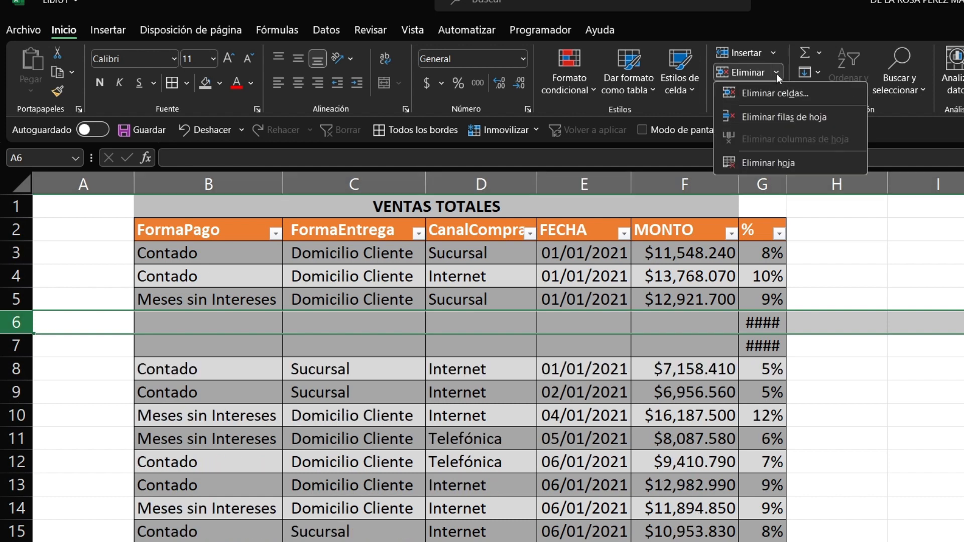
pyautogui.click(770, 93)
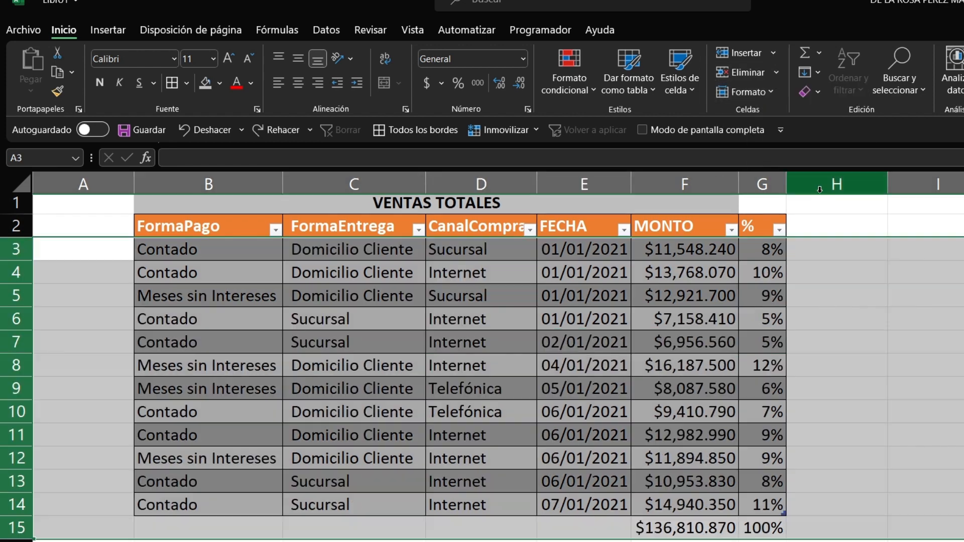
# Step: Check the Alto de fila setting without changing it, then select MONTO cell F8
pyautogui.click(770, 95)
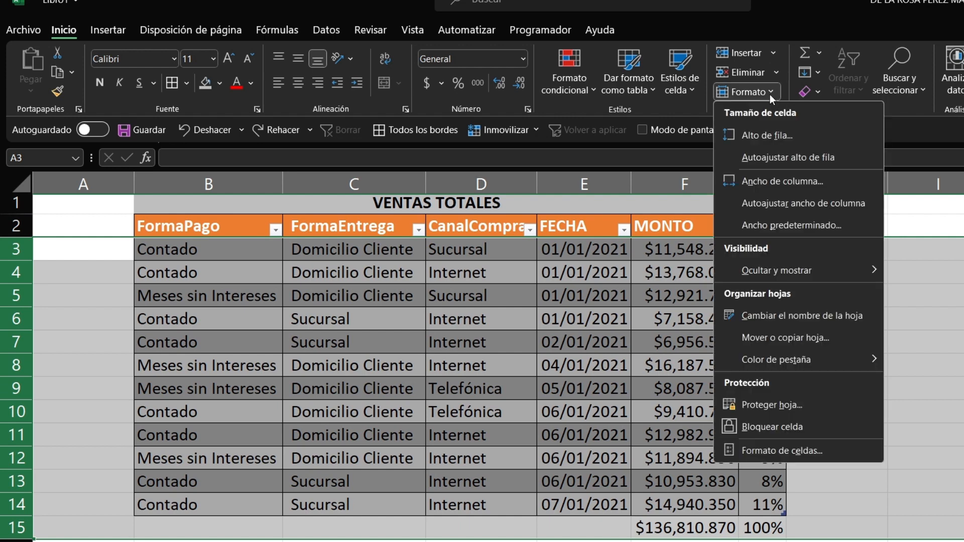
pyautogui.click(786, 136)
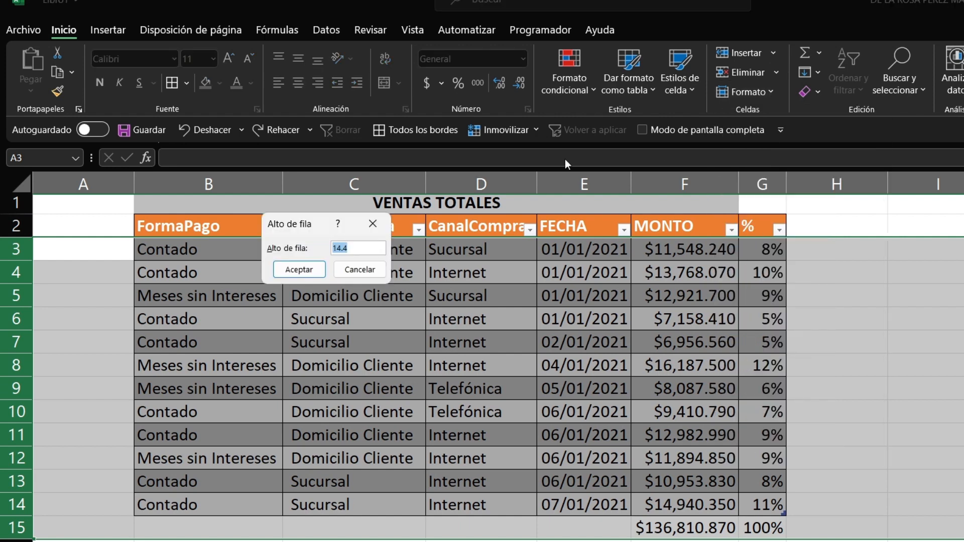
pyautogui.click(375, 221)
pyautogui.click(763, 91)
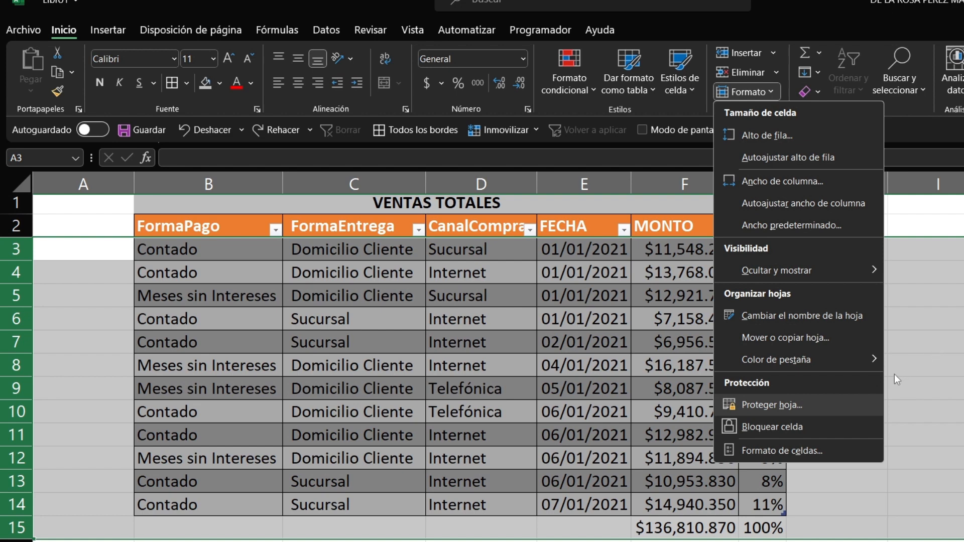
pyautogui.click(944, 313)
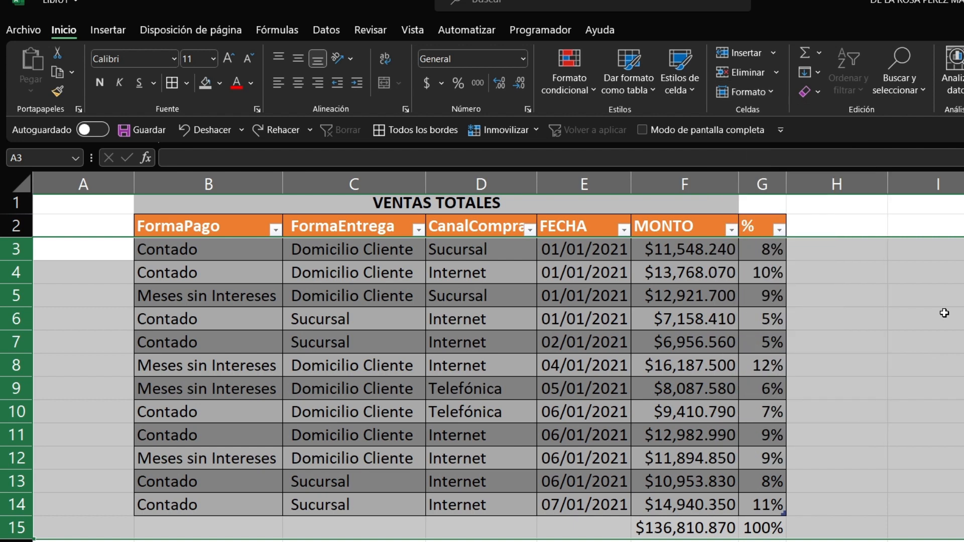
pyautogui.click(661, 361)
pyautogui.click(814, 51)
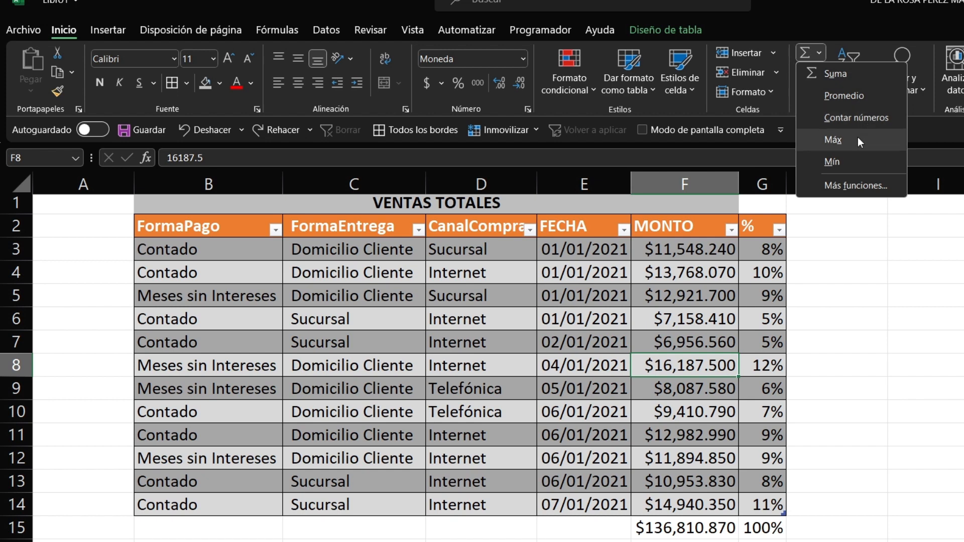
pyautogui.click(837, 319)
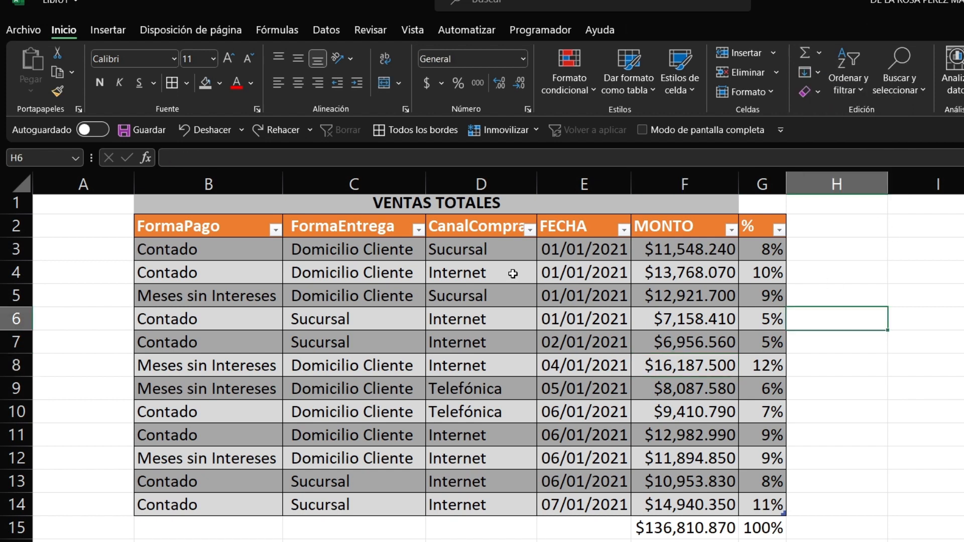
pyautogui.click(203, 244)
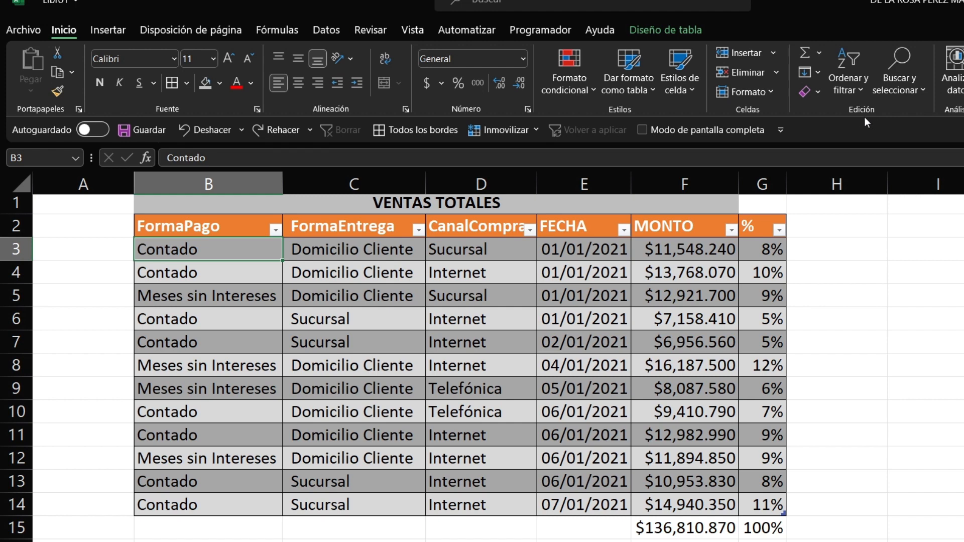
pyautogui.click(818, 92)
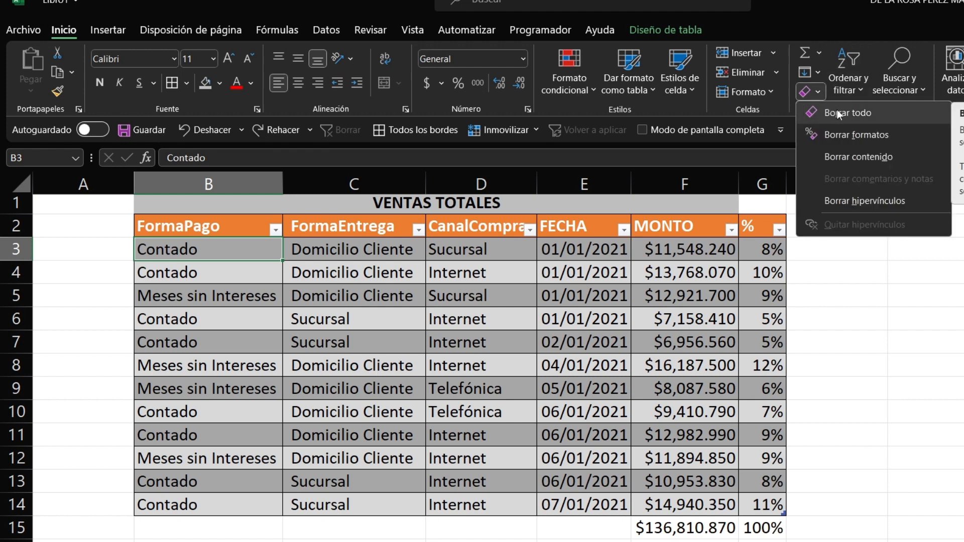
pyautogui.click(837, 112)
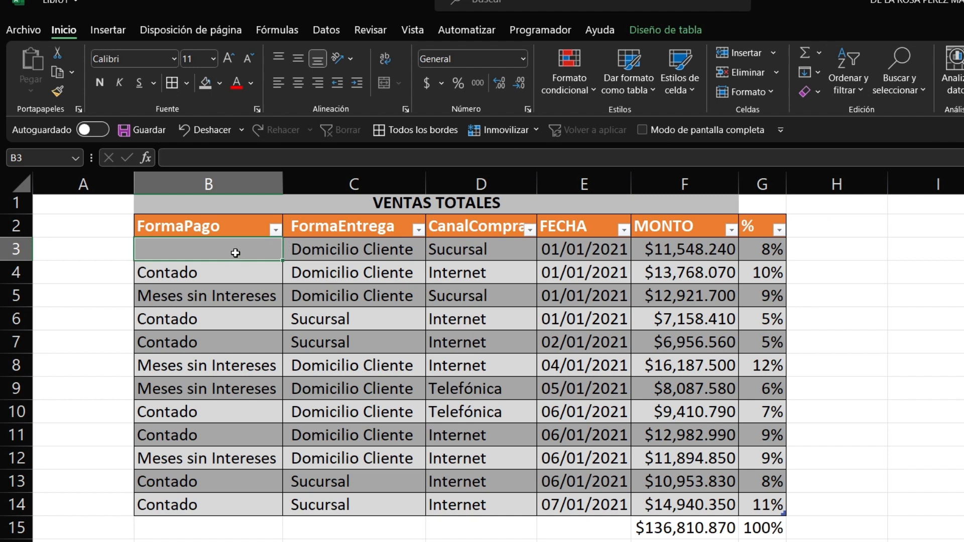
pyautogui.moveTo(235, 253); pyautogui.dragTo(771, 510)
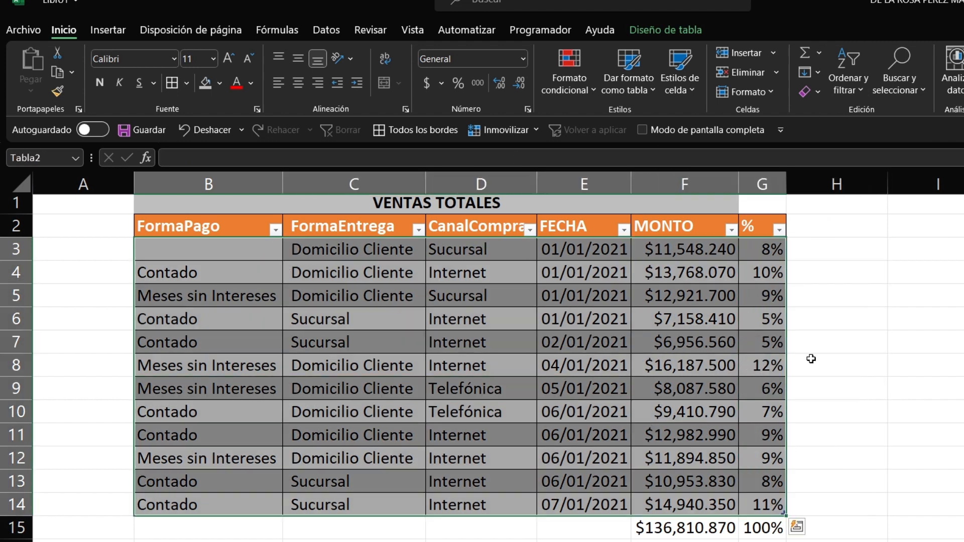
pyautogui.click(819, 98)
pyautogui.click(866, 157)
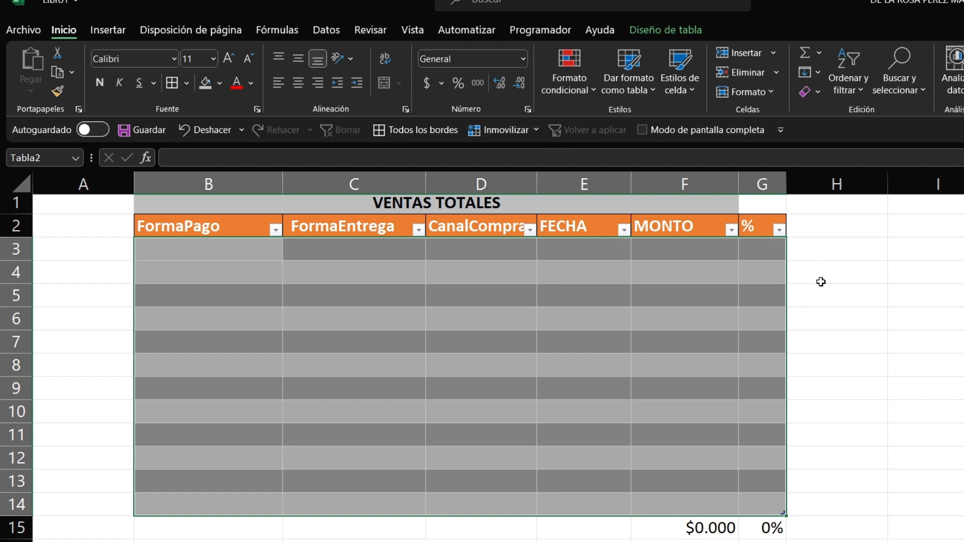
pyautogui.hotkey('ctrl', 'z')
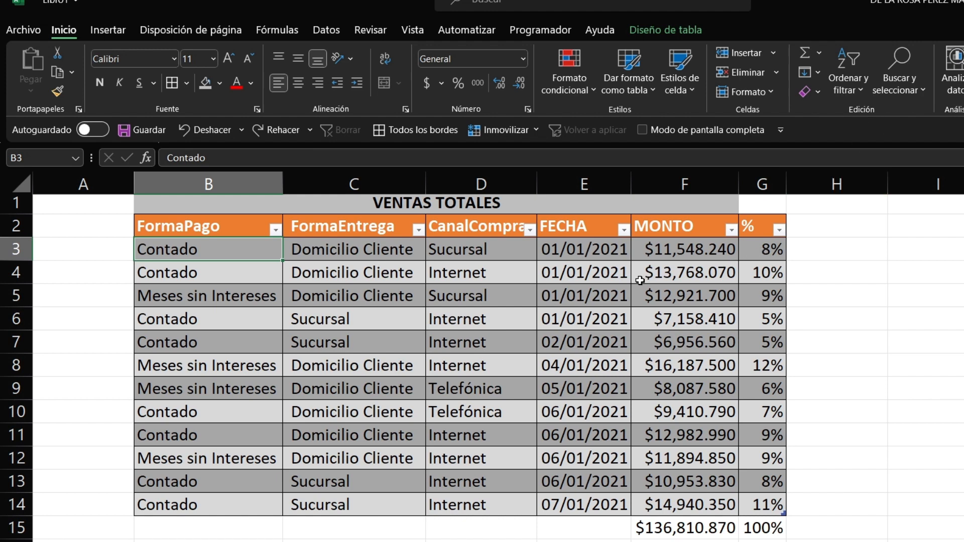
# Step: Sort the table A to Z by CanalCompra
pyautogui.click(849, 88)
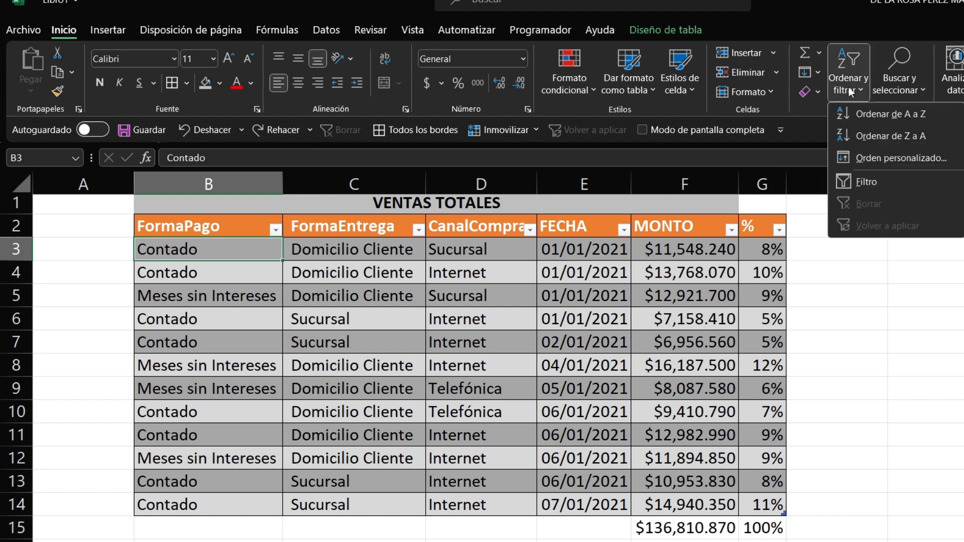
pyautogui.click(586, 319)
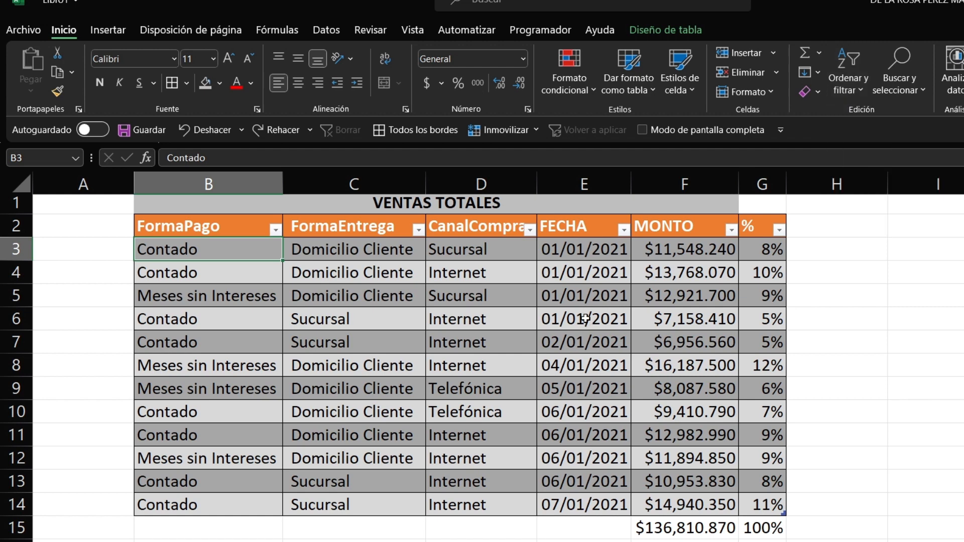
pyautogui.click(492, 246)
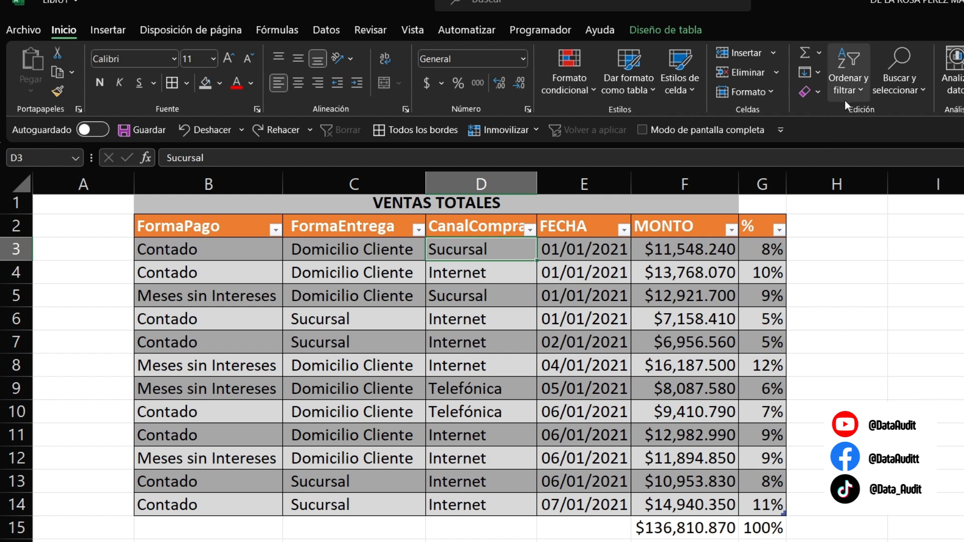
pyautogui.click(860, 91)
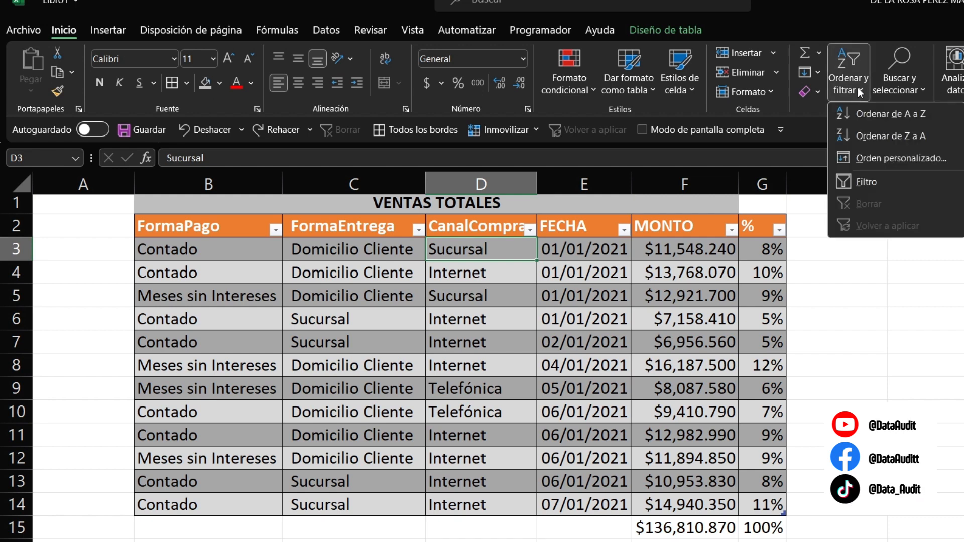
pyautogui.click(876, 118)
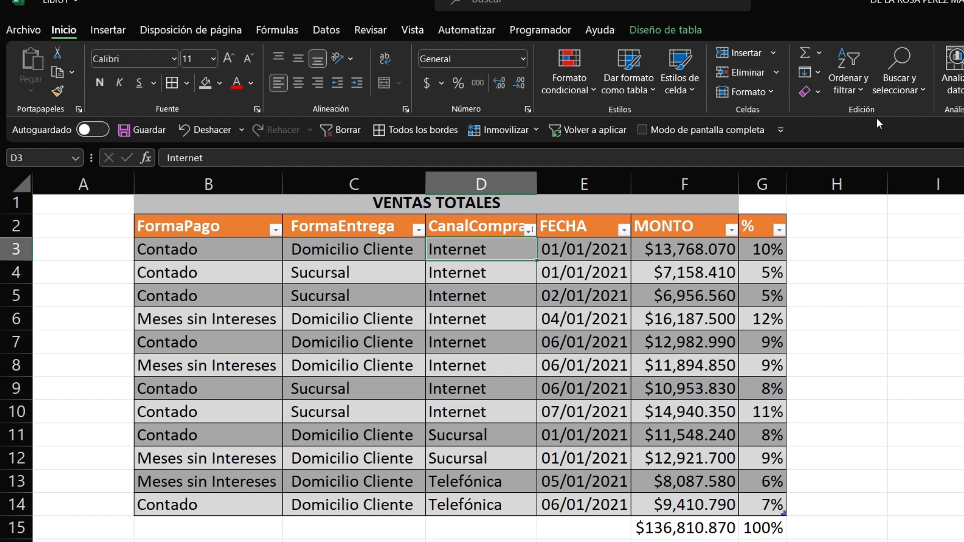
pyautogui.press('Left')
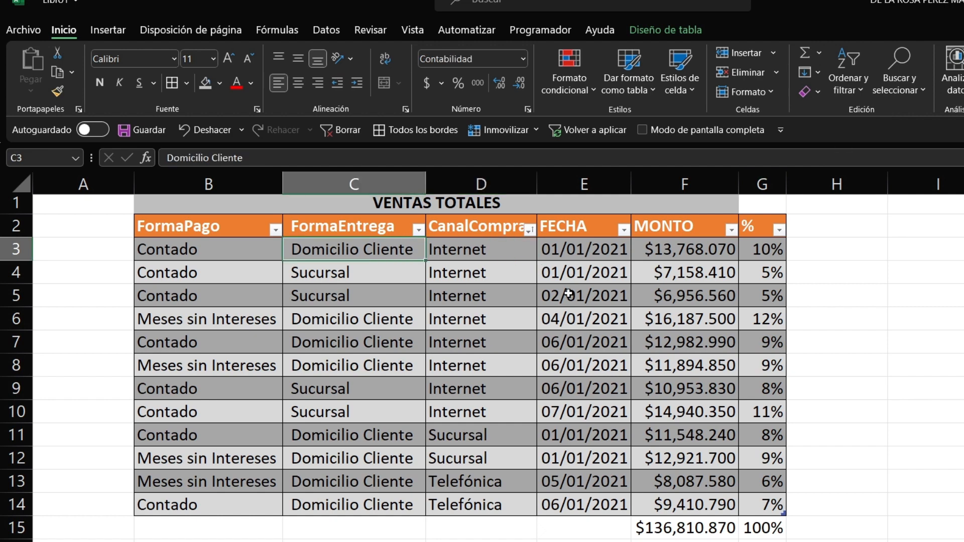
pyautogui.press('Right')
pyautogui.press('Down')
pyautogui.press('Down')
pyautogui.press('Down')
pyautogui.press('Down')
pyautogui.press('Down')
pyautogui.press('Down')
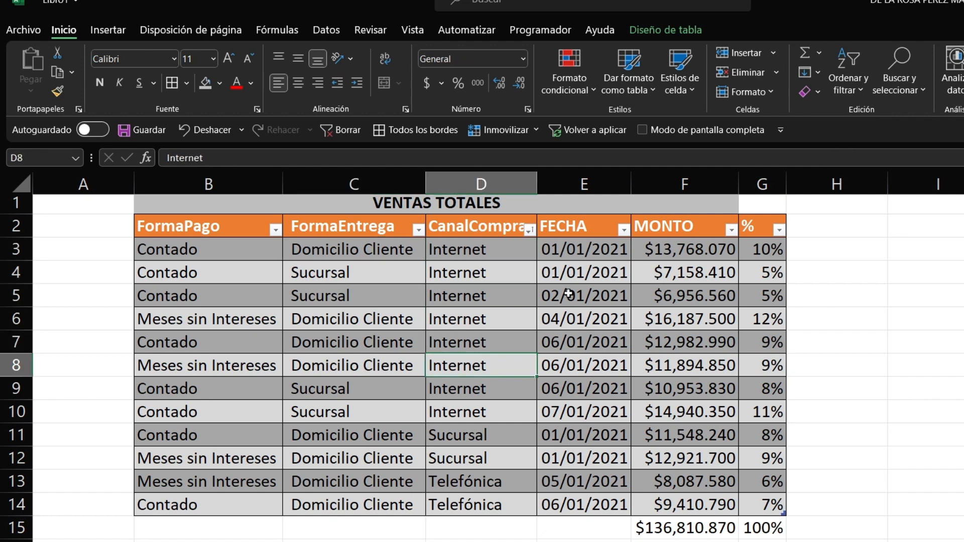
# Step: Sort the table A to Z by FormaPago and select the Contado rows
pyautogui.click(191, 252)
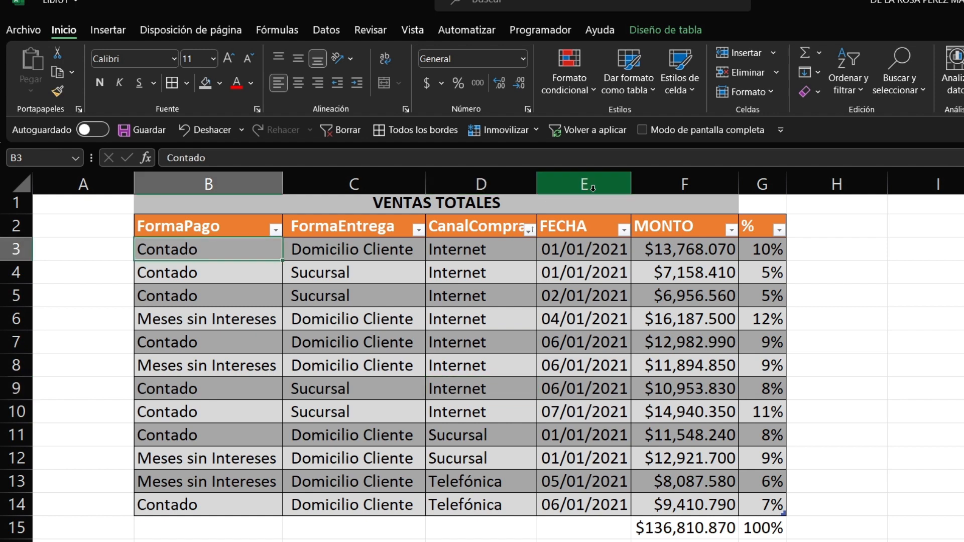
pyautogui.click(860, 80)
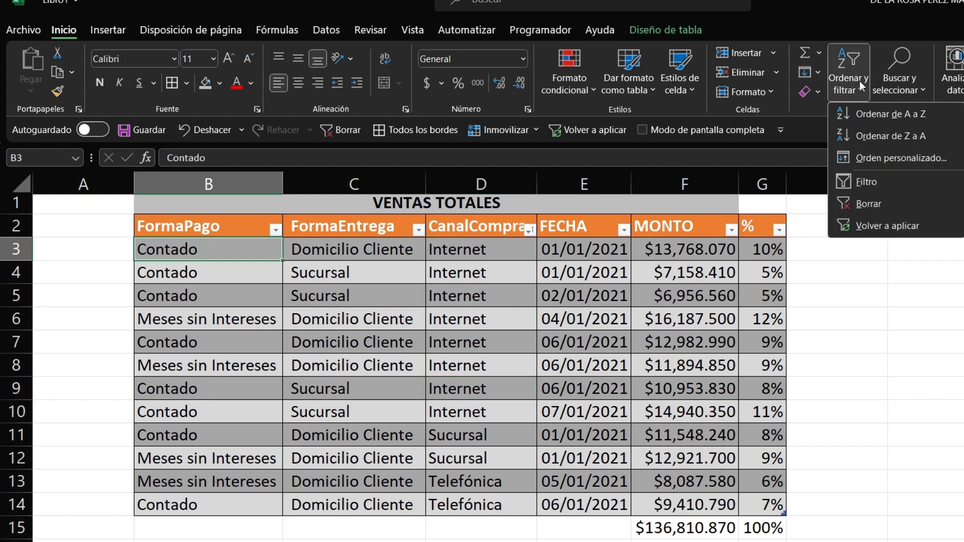
pyautogui.click(873, 113)
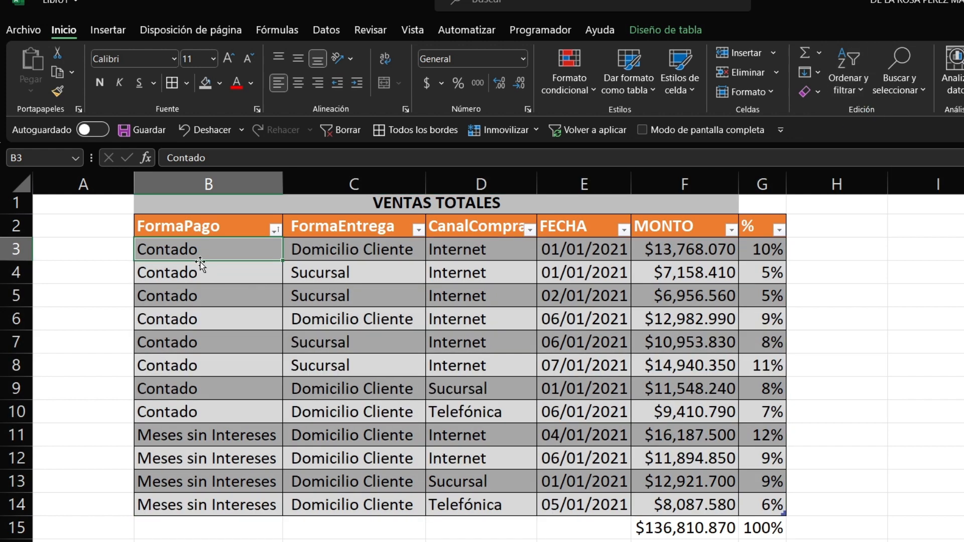
pyautogui.hotkey('ctrl', 'shift', 'Right')
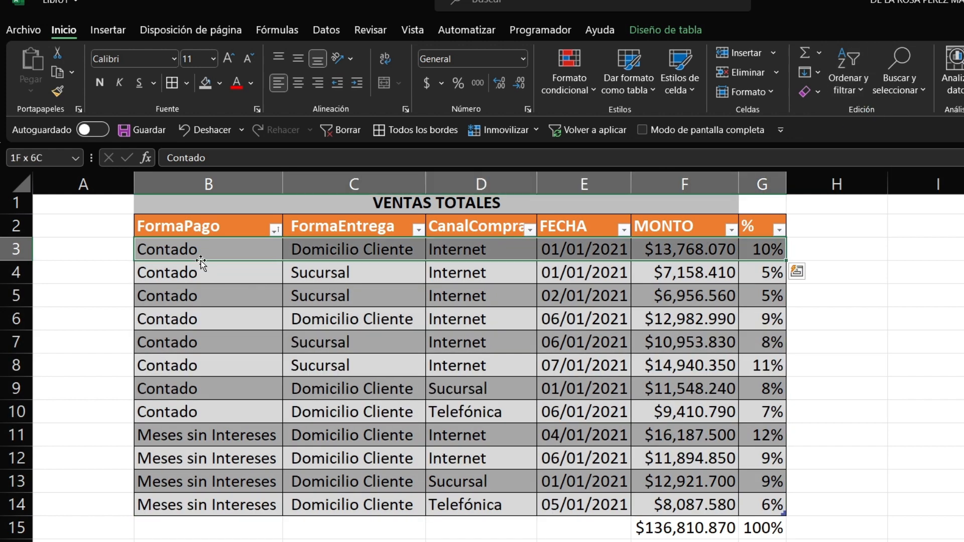
pyautogui.hotkey('shift', 'Down')
pyautogui.hotkey('shift', 'Down')
pyautogui.hotkey('shift', 'Down')
pyautogui.hotkey('shift', 'Down')
pyautogui.hotkey('shift', 'Down')
pyautogui.hotkey('shift', 'Down')
pyautogui.hotkey('shift', 'Down')
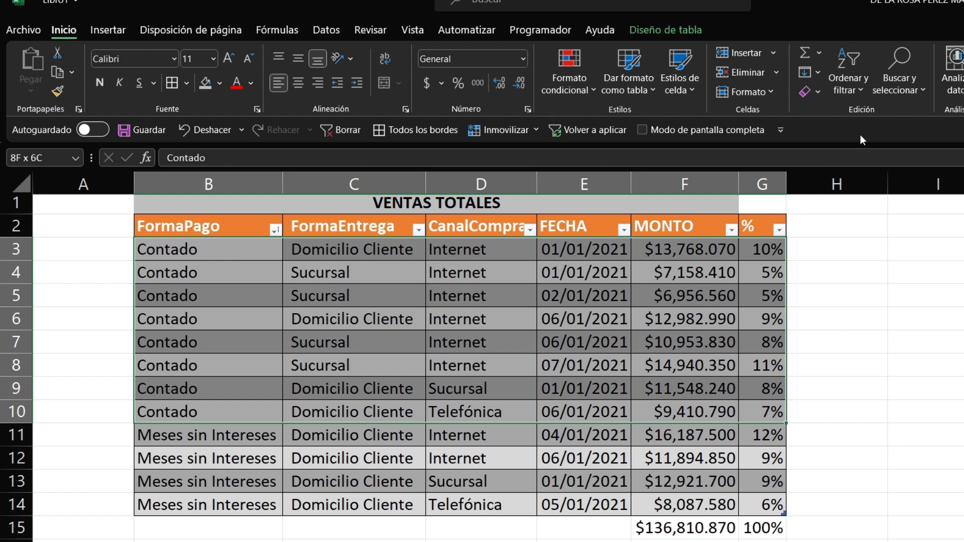
pyautogui.click(867, 93)
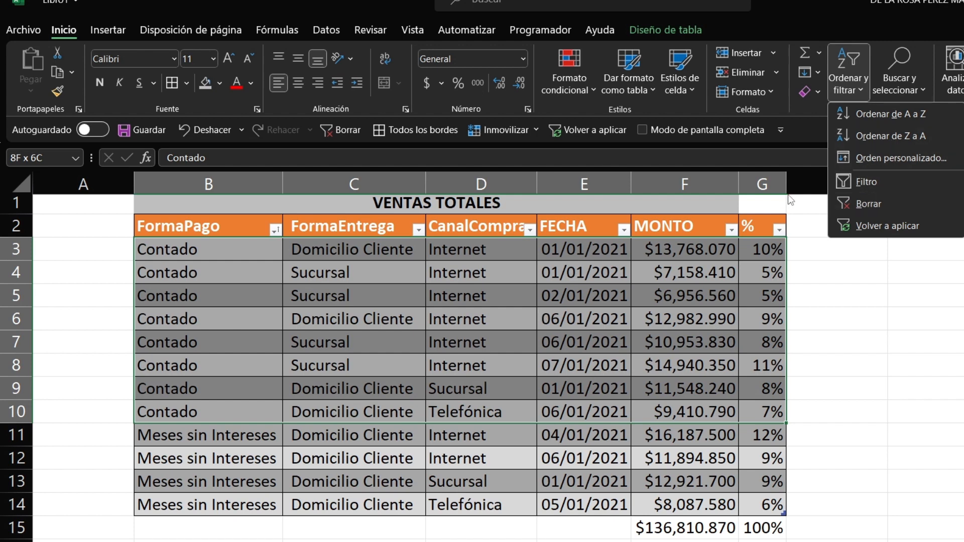
# Step: Turn the table header filters off and back on
pyautogui.click(862, 181)
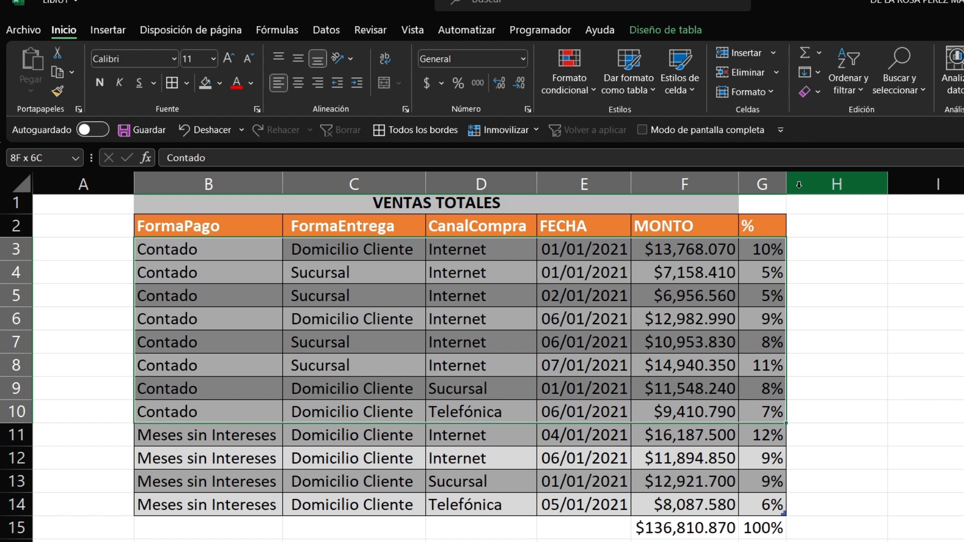
pyautogui.click(259, 227)
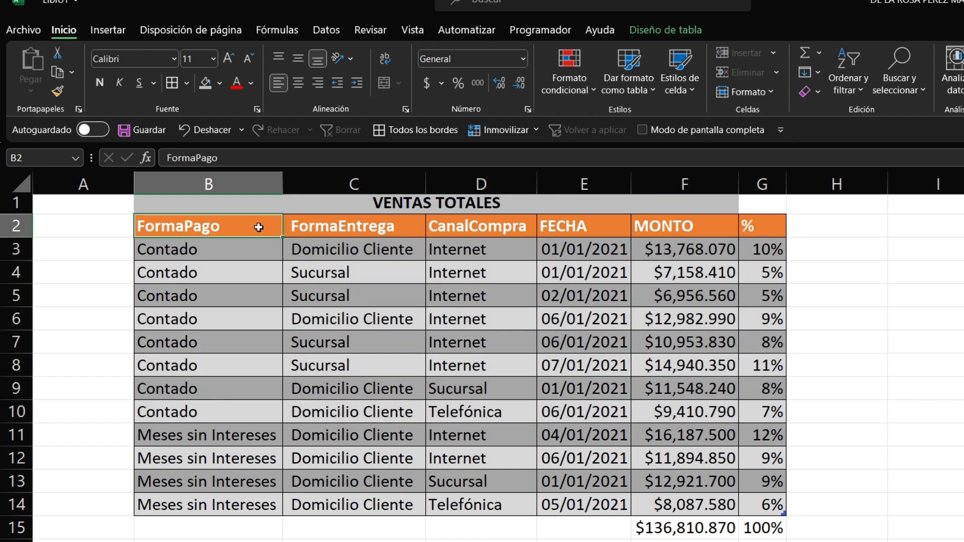
pyautogui.hotkey('shift', 'Right')
pyautogui.hotkey('shift', 'Right')
pyautogui.hotkey('shift', 'Right')
pyautogui.hotkey('shift', 'Right')
pyautogui.hotkey('shift', 'Right')
pyautogui.hotkey('shift', 'Down')
pyautogui.hotkey('shift', 'Down')
pyautogui.hotkey('shift', 'Down')
pyautogui.hotkey('shift', 'Down')
pyautogui.hotkey('shift', 'Down')
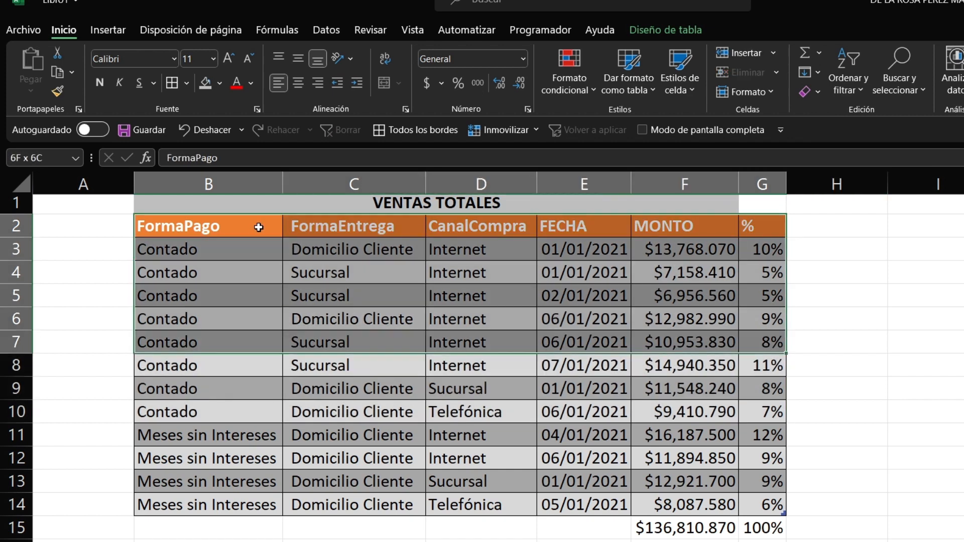
pyautogui.hotkey('shift', 'Down')
pyautogui.hotkey('shift', 'Down')
pyautogui.hotkey('shift', 'Down')
pyautogui.hotkey('shift', 'Down')
pyautogui.hotkey('shift', 'Down')
pyautogui.hotkey('shift', 'Down')
pyautogui.hotkey('shift', 'Down')
pyautogui.hotkey('shift', 'Down')
pyautogui.hotkey('shift', 'Up')
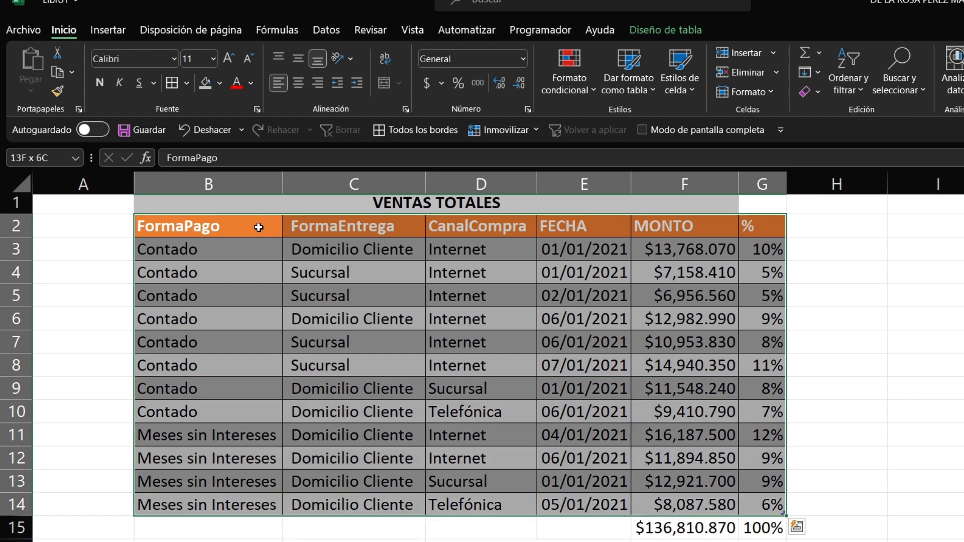
pyautogui.click(846, 80)
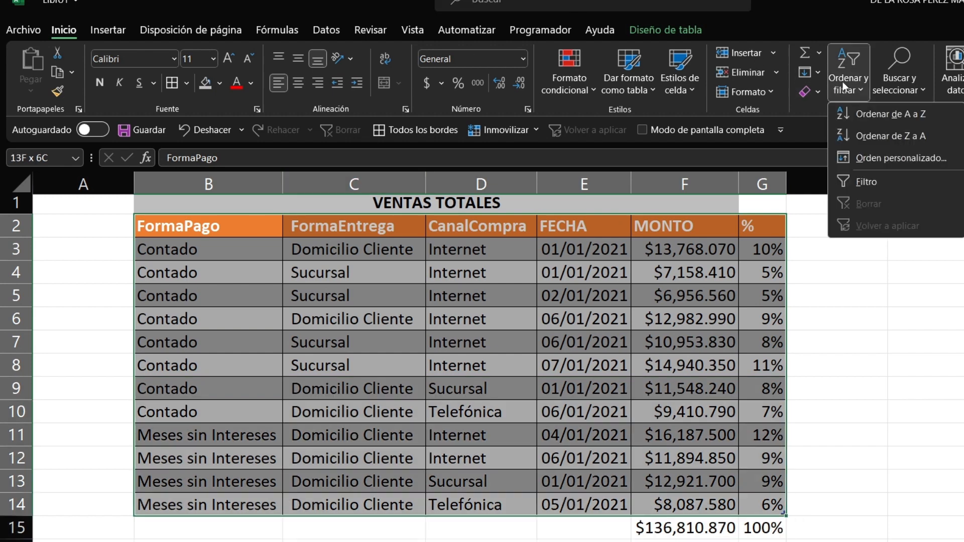
pyautogui.click(880, 182)
# Step: Filter the FormaEntrega column to show only Sucursal rows
pyautogui.click(468, 339)
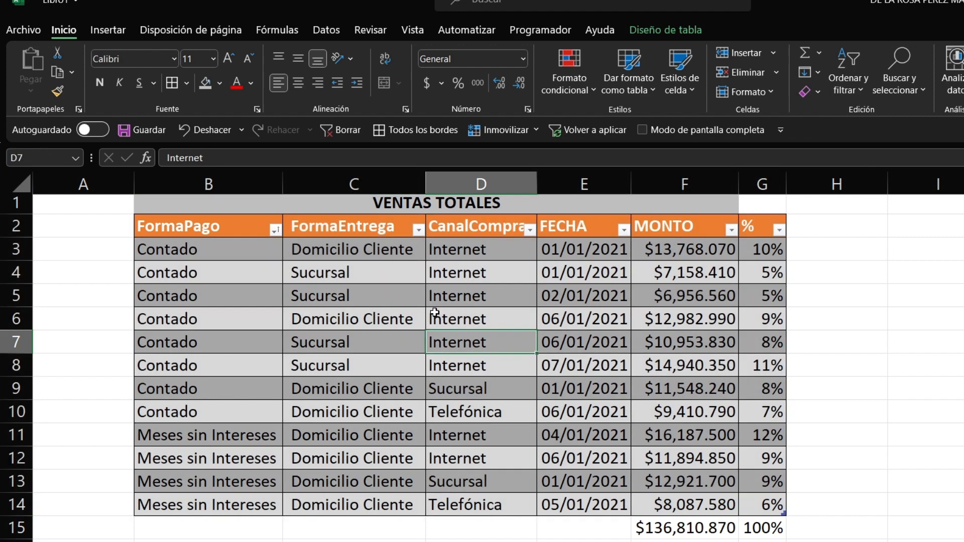
pyautogui.click(418, 230)
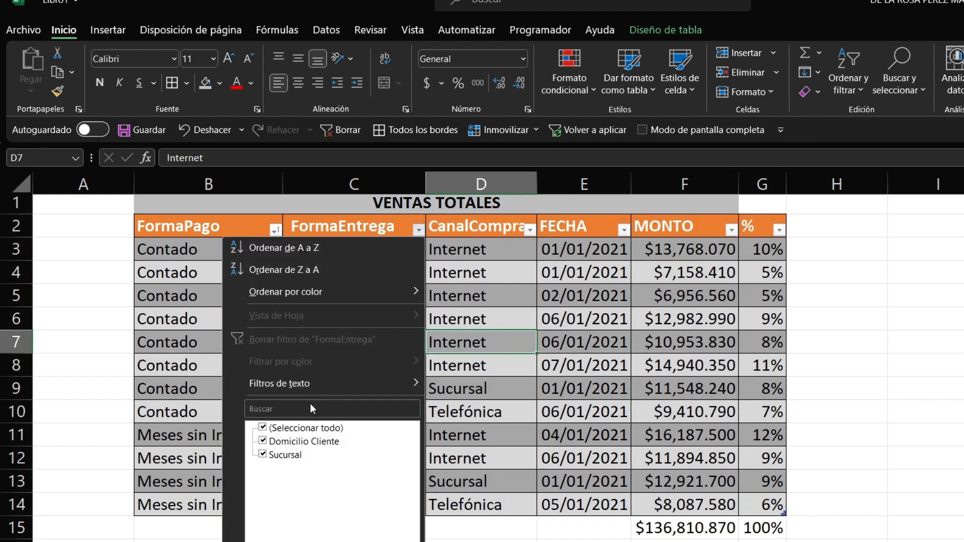
pyautogui.click(305, 428)
pyautogui.click(284, 454)
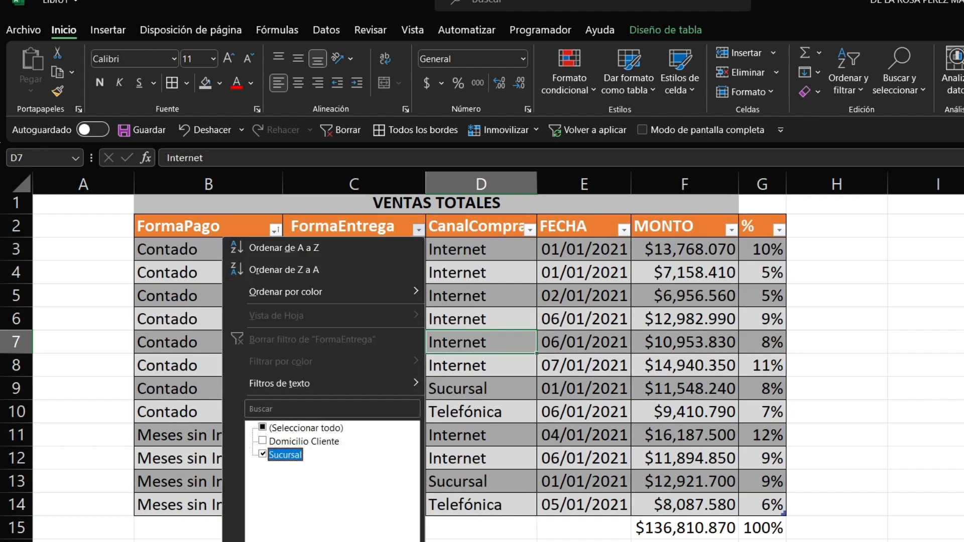
pyautogui.press('Return')
# Step: Clear the filter with Ordenar y filtrar > Borrar so all rows show
pyautogui.click(663, 272)
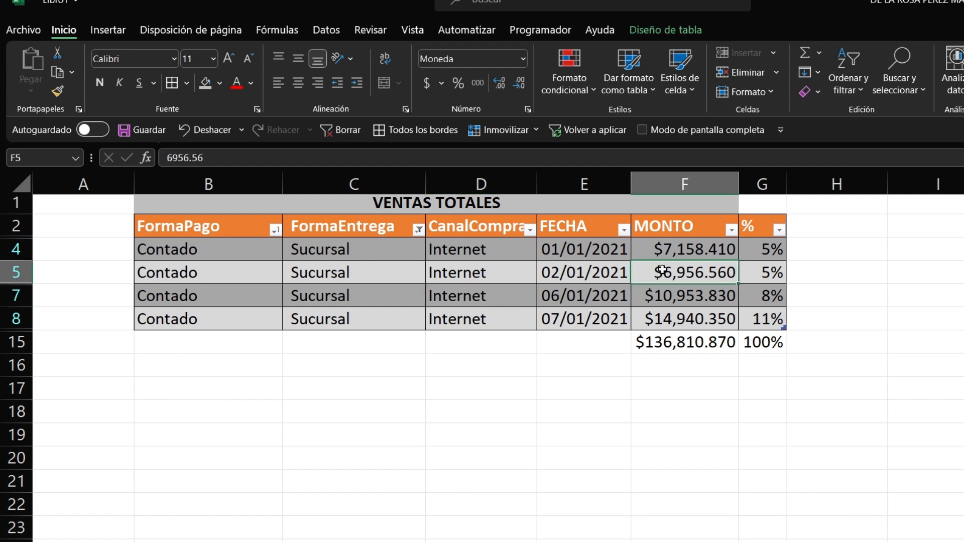
pyautogui.click(852, 88)
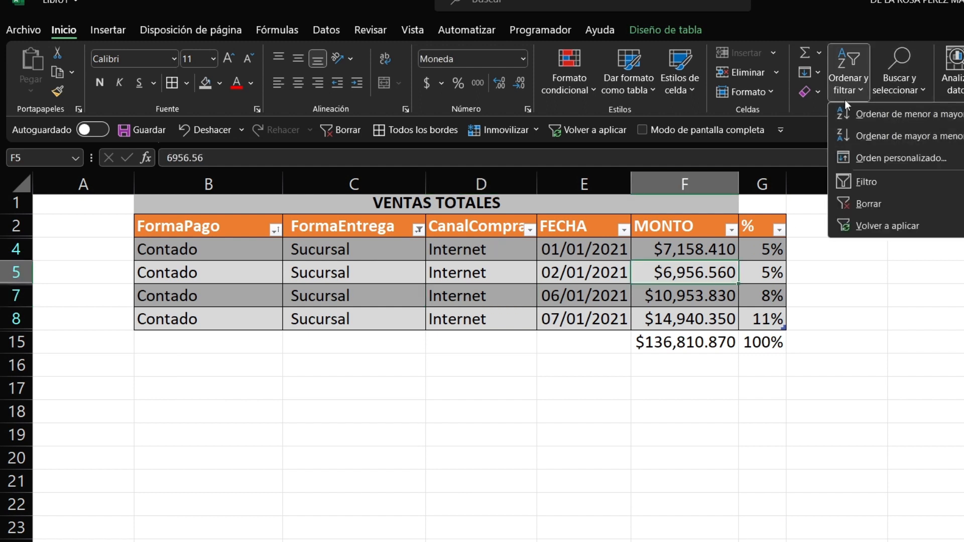
pyautogui.click(817, 112)
pyautogui.click(847, 94)
pyautogui.click(875, 203)
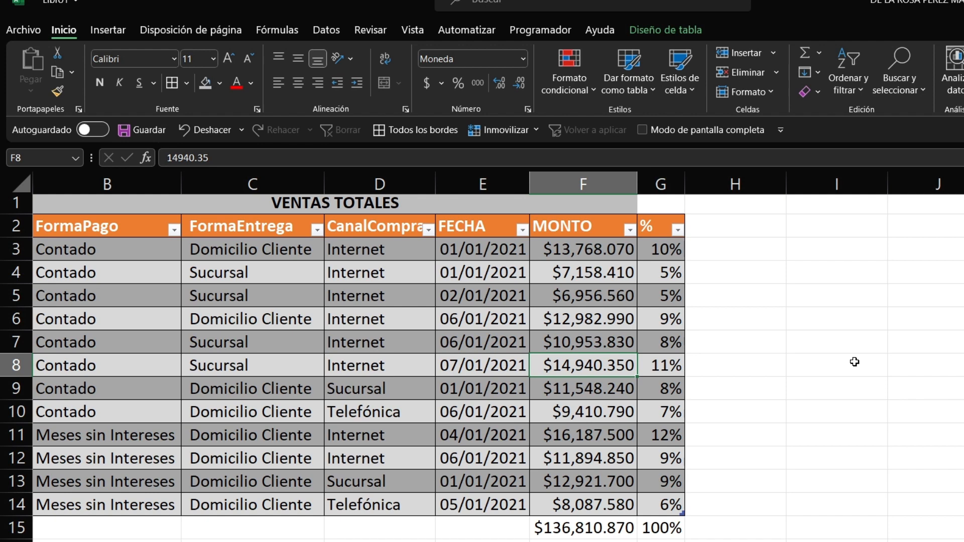
# Step: Sort Tabla2 by MONTO largest to smallest, from $16,187.500 down to $6,956.560
pyautogui.click(604, 253)
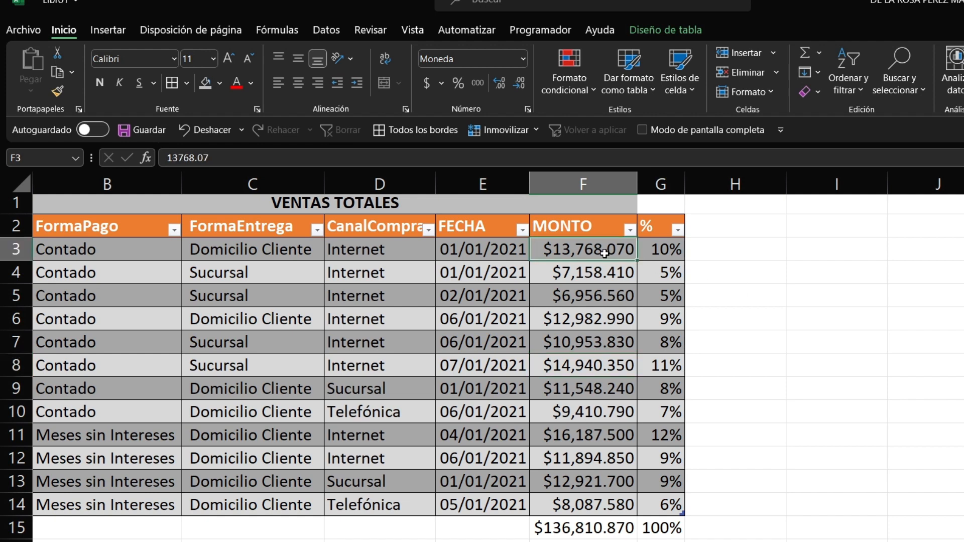
pyautogui.click(856, 91)
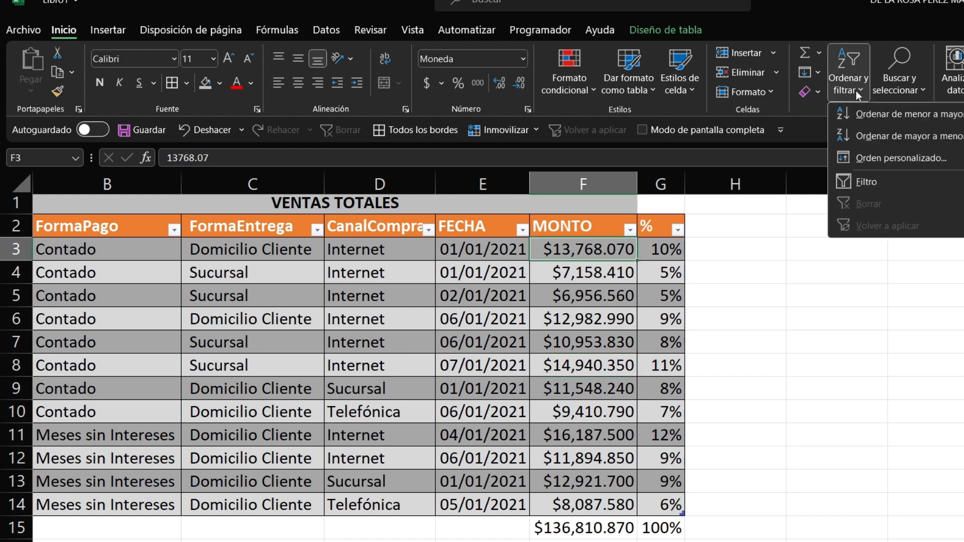
pyautogui.click(863, 135)
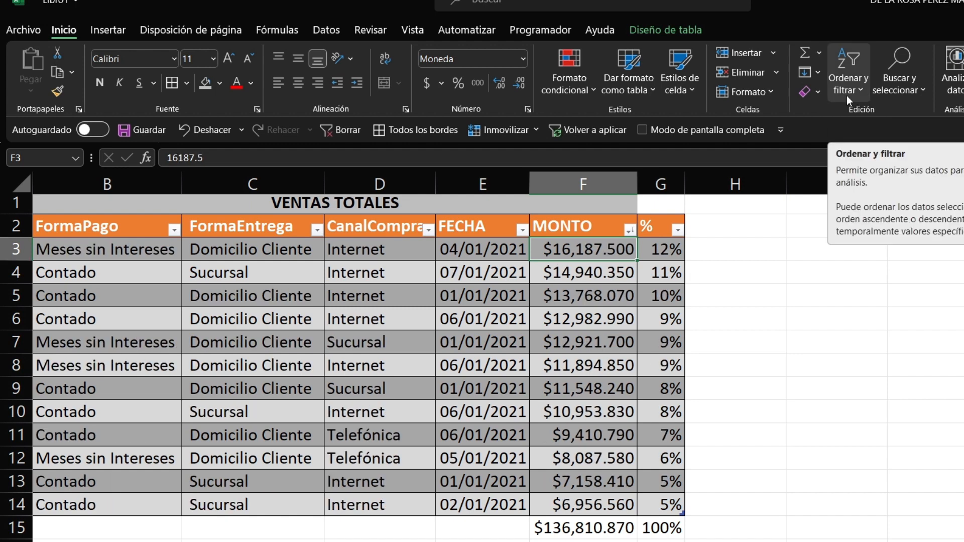
pyautogui.click(847, 95)
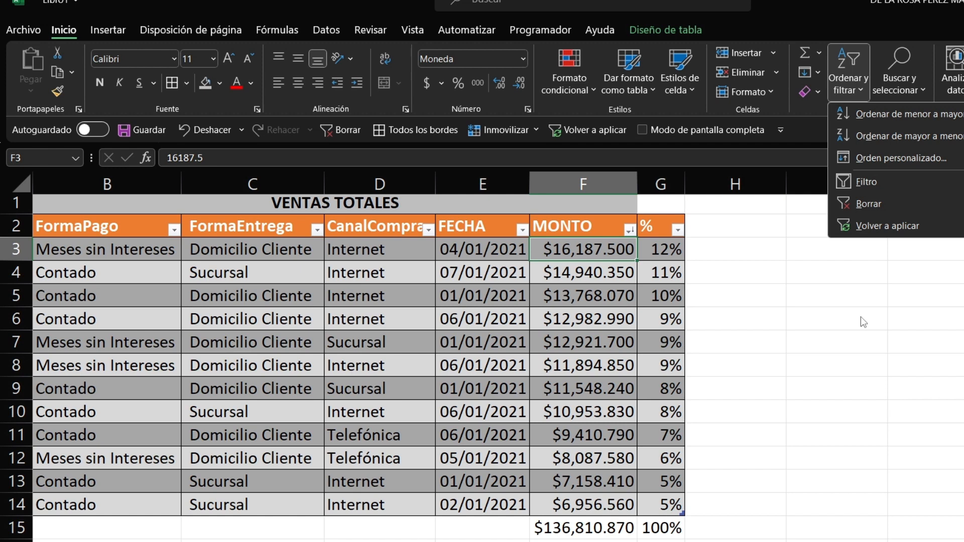
pyautogui.click(895, 356)
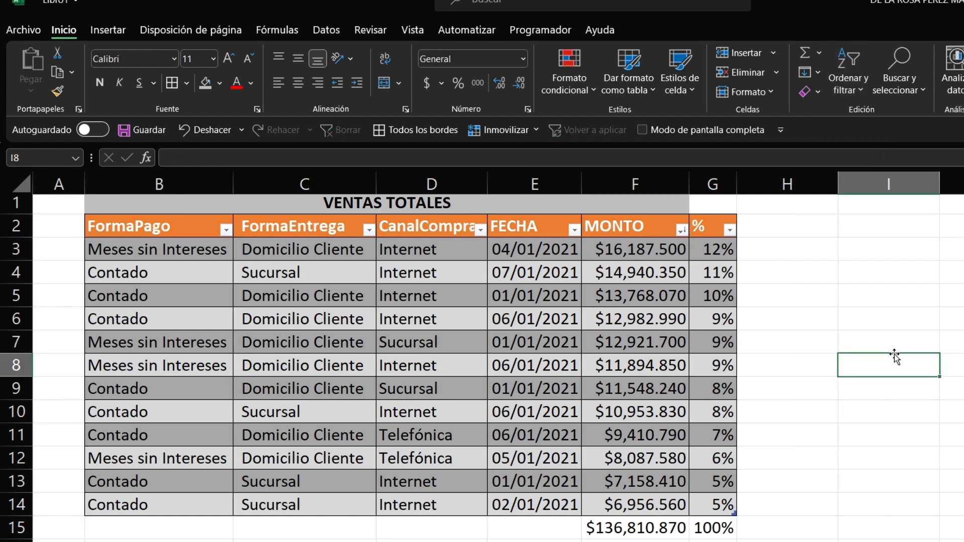